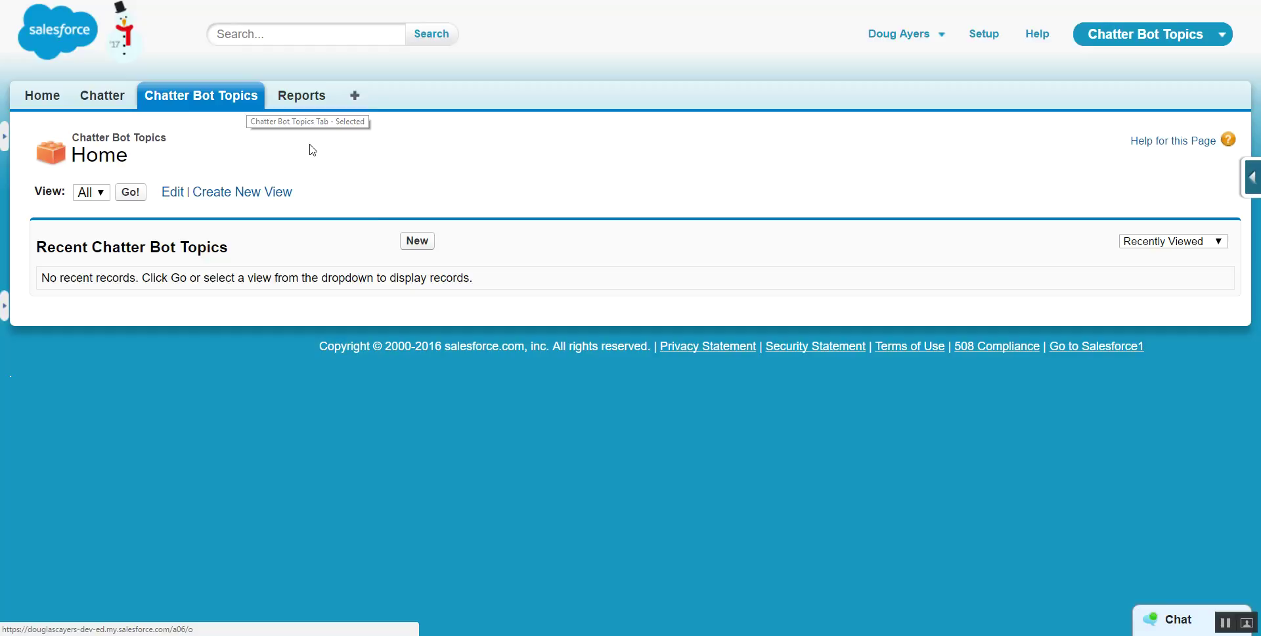
Step: Create and save a Chatter Bot Topic with the topic name "help"
{"action": "left_click", "coordinate": [417, 241]}
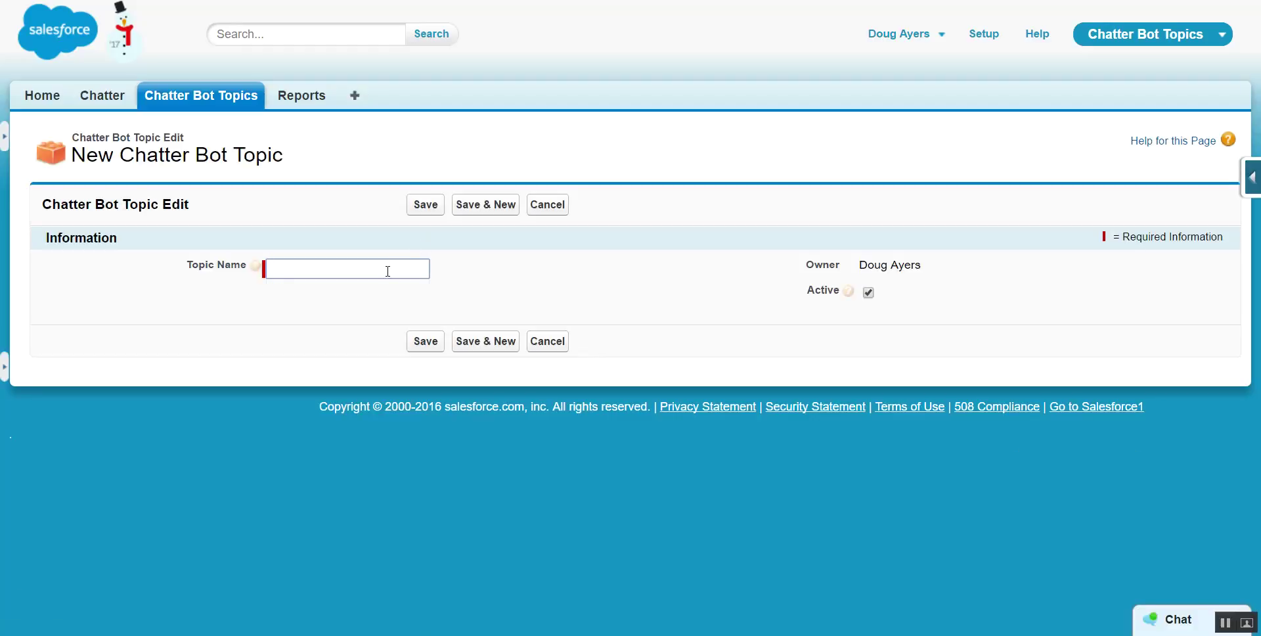
{"action": "type", "text": "help"}
{"action": "left_click", "coordinate": [434, 210]}
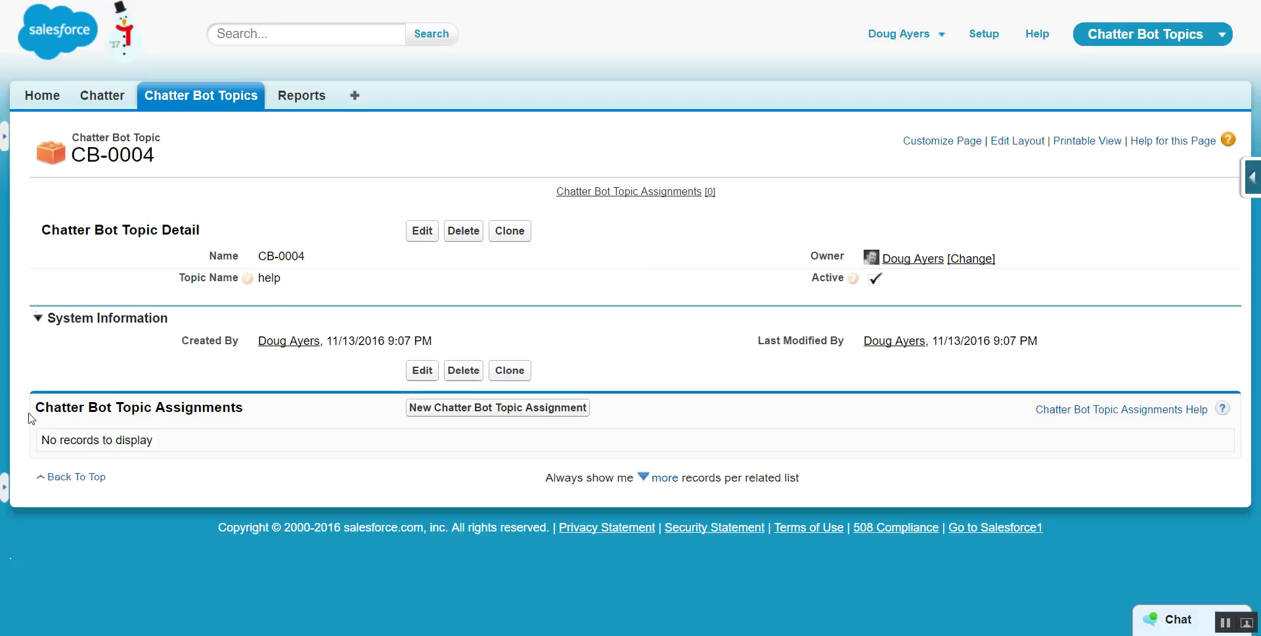
{"action": "left_click_drag", "start_coordinate": [35, 409], "coordinate": [248, 409]}
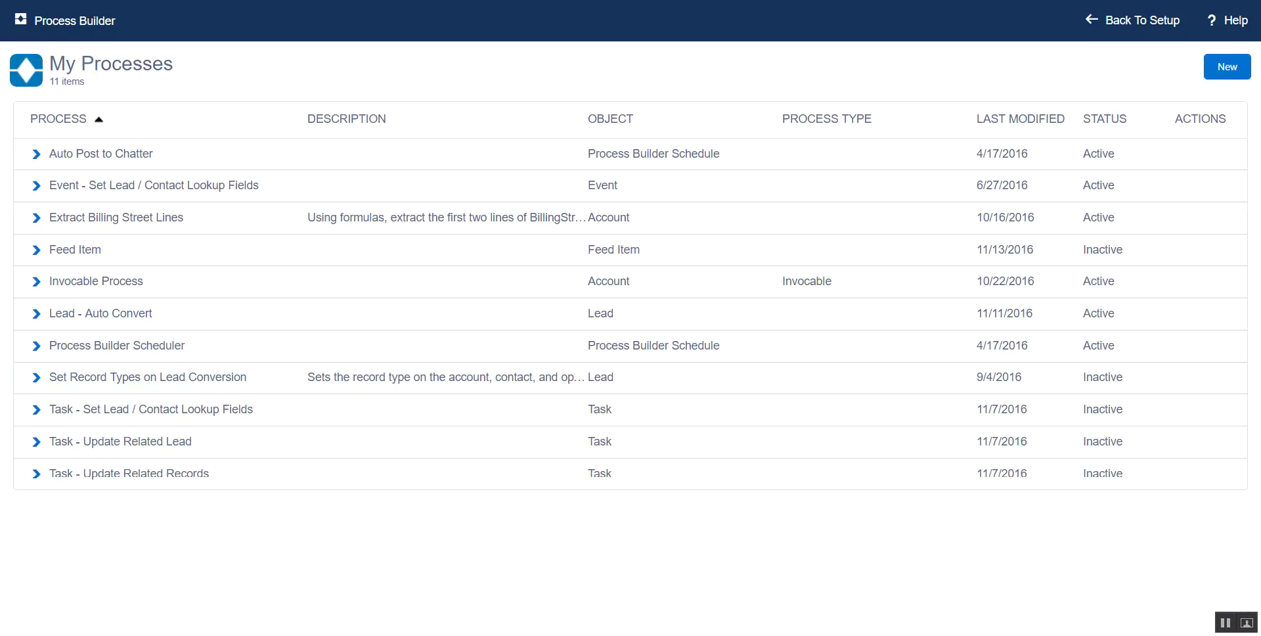
Step: Create a process in Process Builder named "Chatter Bot Topic Assignments" that starts when a record changes
{"action": "left_click", "coordinate": [1226, 68]}
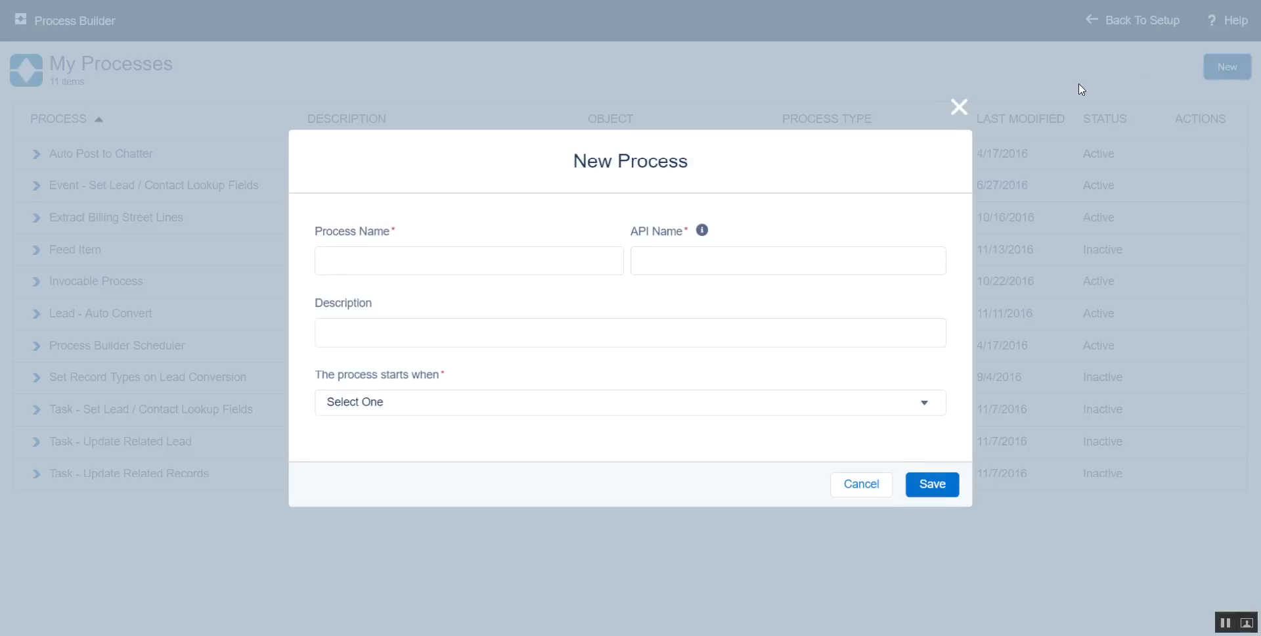
{"action": "type", "text": "Chatter"}
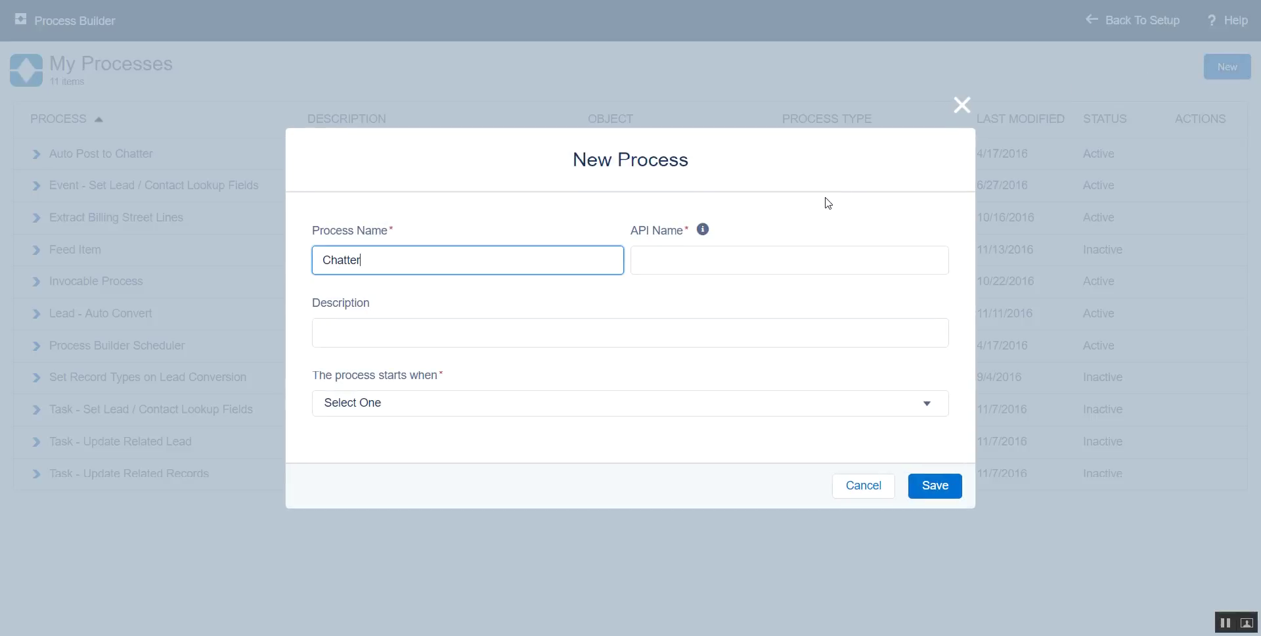
{"action": "type", "text": " Bot Topic Assignments"}
{"action": "left_click", "coordinate": [596, 409]}
{"action": "left_click", "coordinate": [580, 442]}
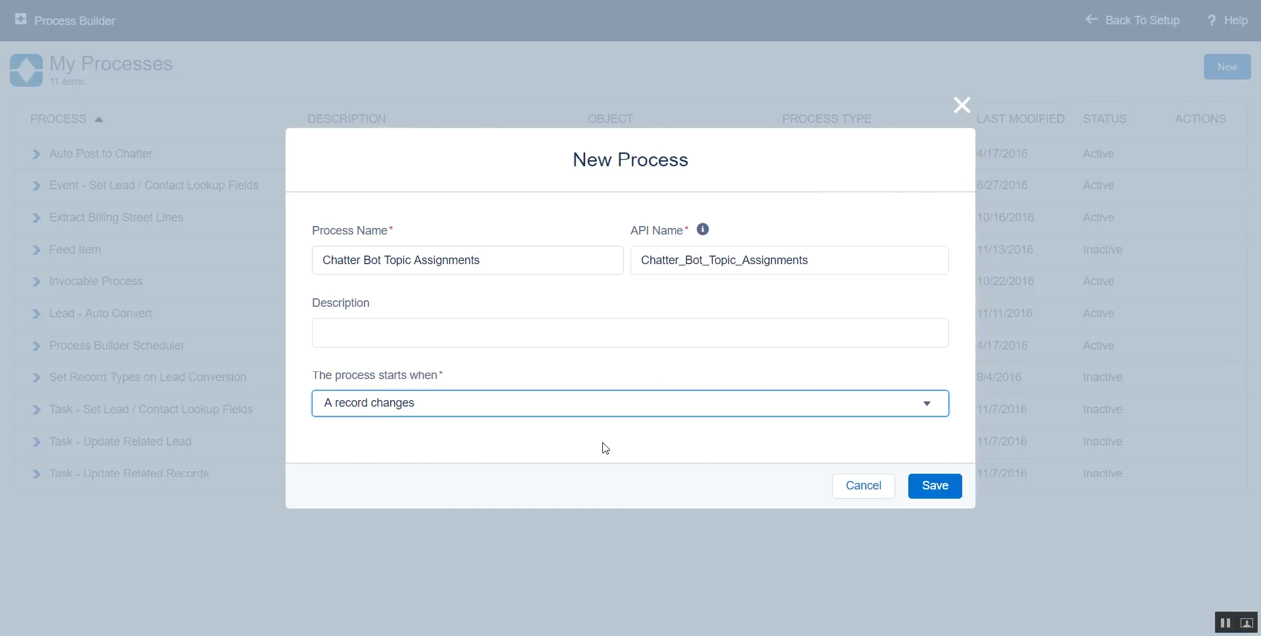
{"action": "left_click", "coordinate": [925, 493]}
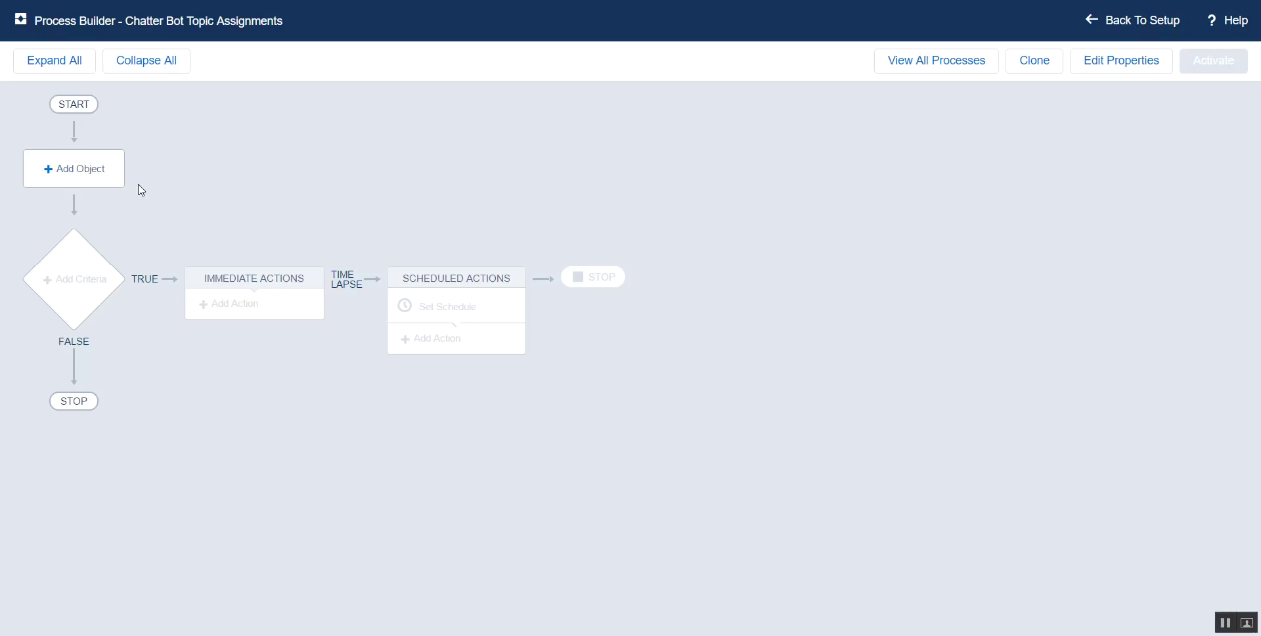
Step: Set the process object to Chatter Bot Topic Assignment, starting only when a record is created, and save it
{"action": "left_click", "coordinate": [86, 176]}
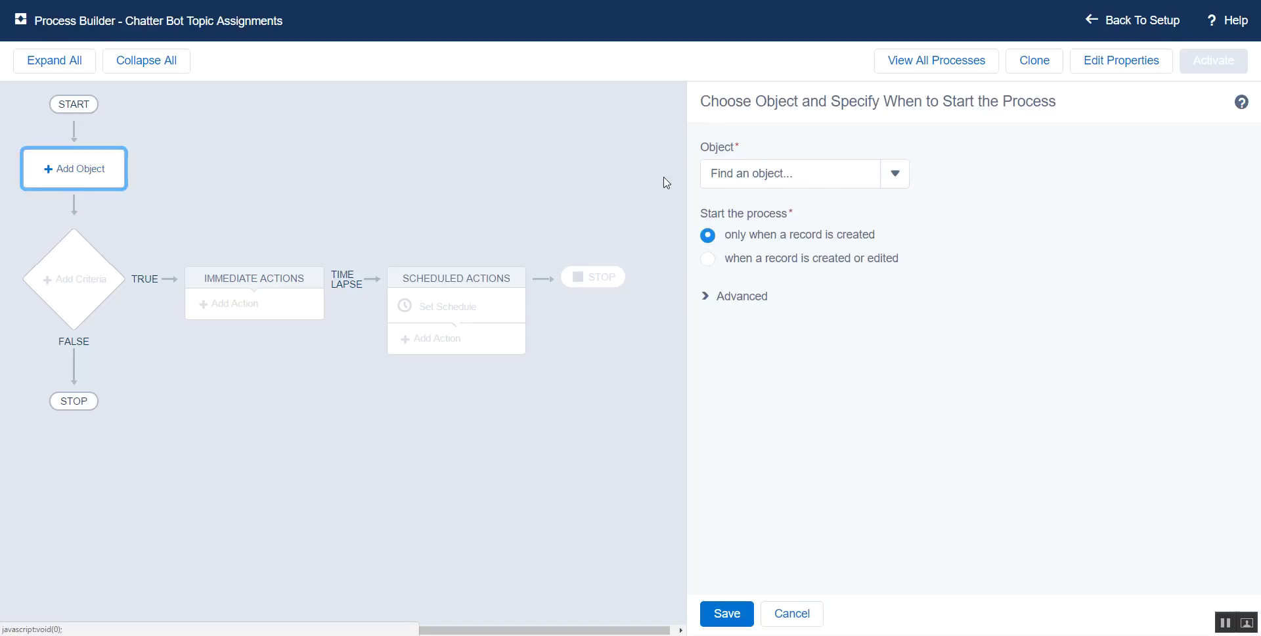
{"action": "left_click", "coordinate": [753, 179]}
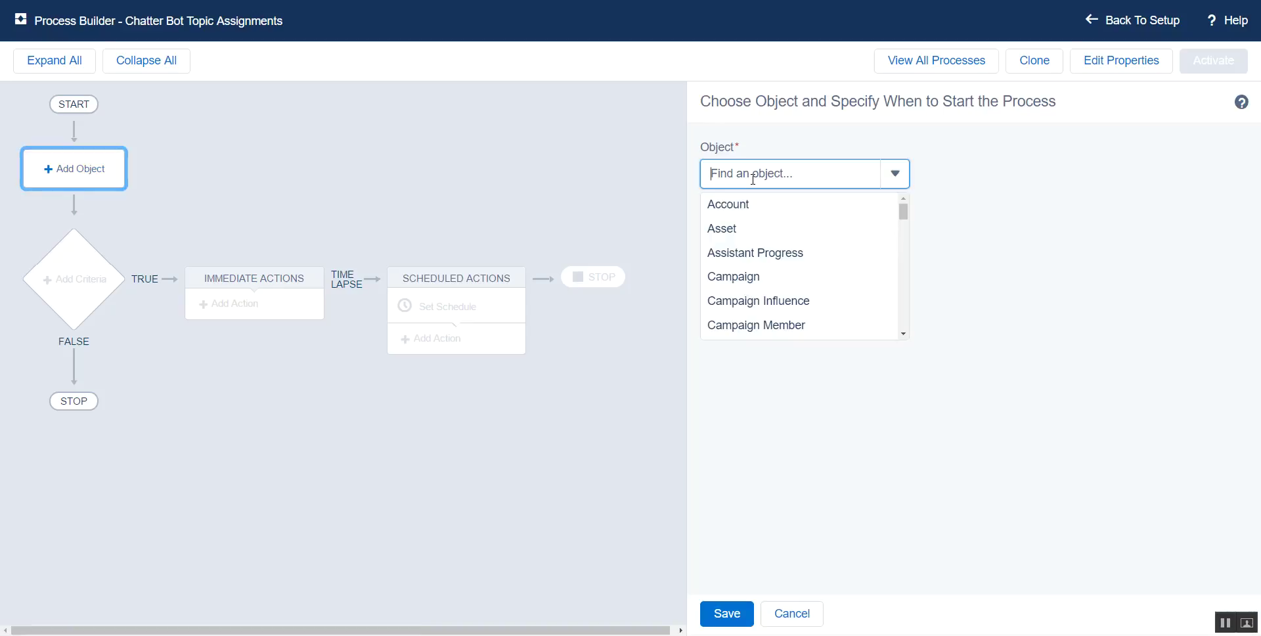
{"action": "type", "text": "xhRR"}
{"action": "key", "text": "ctrl+a"}
{"action": "type", "text": "CHATTER"}
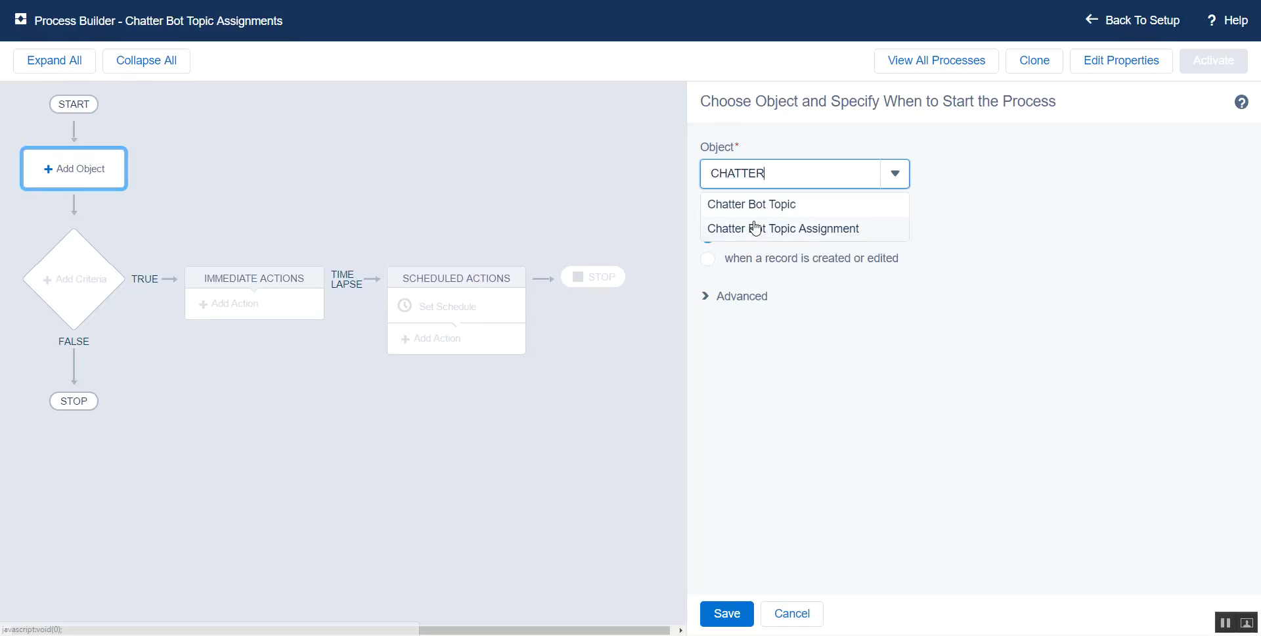
{"action": "left_click", "coordinate": [754, 227]}
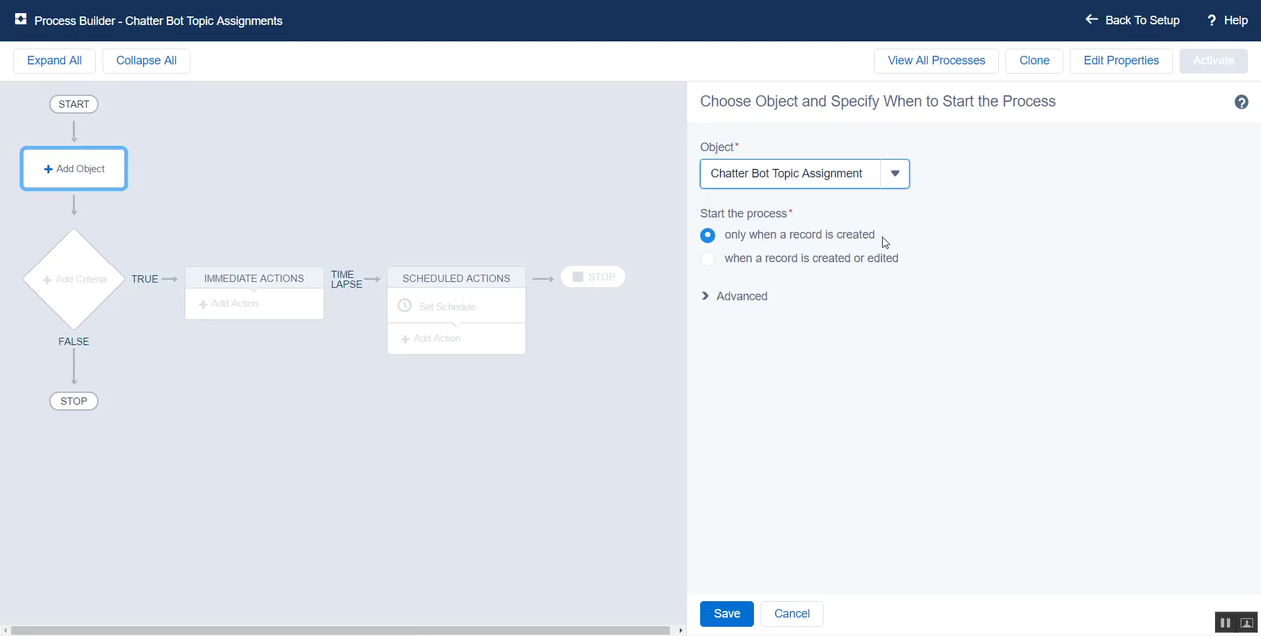
{"action": "left_click", "coordinate": [734, 614]}
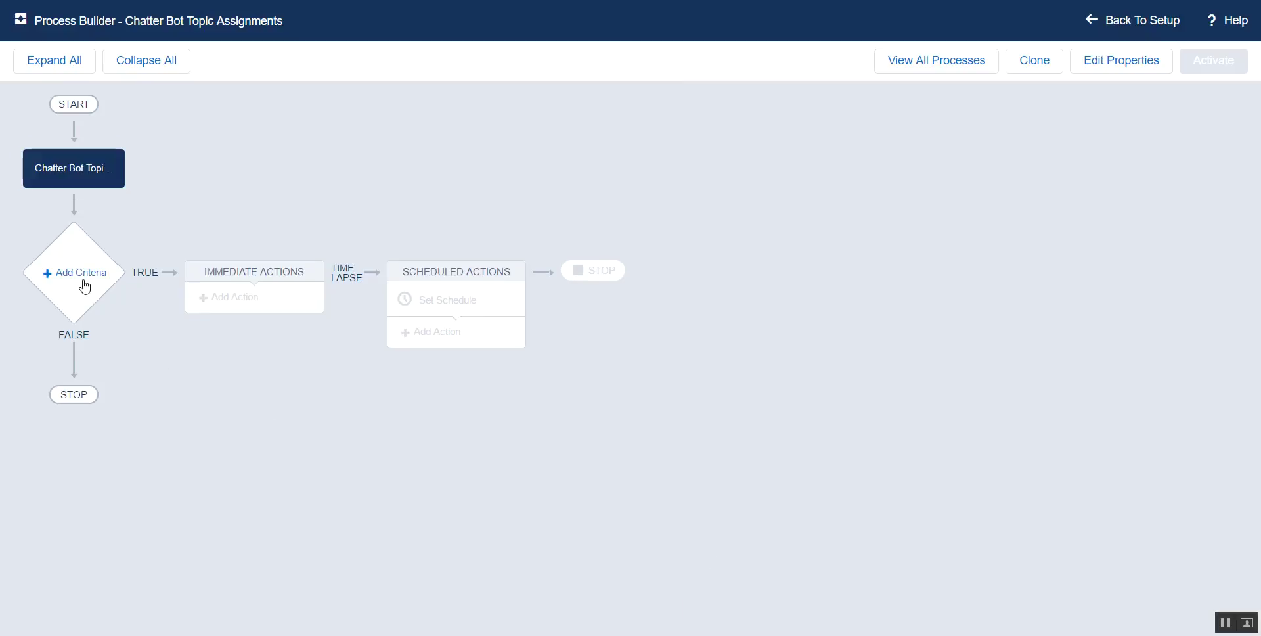
Step: Add and save a criteria named "Help Topic" requiring the assignment's Topic field to equal the string "Help"
{"action": "left_click", "coordinate": [85, 287]}
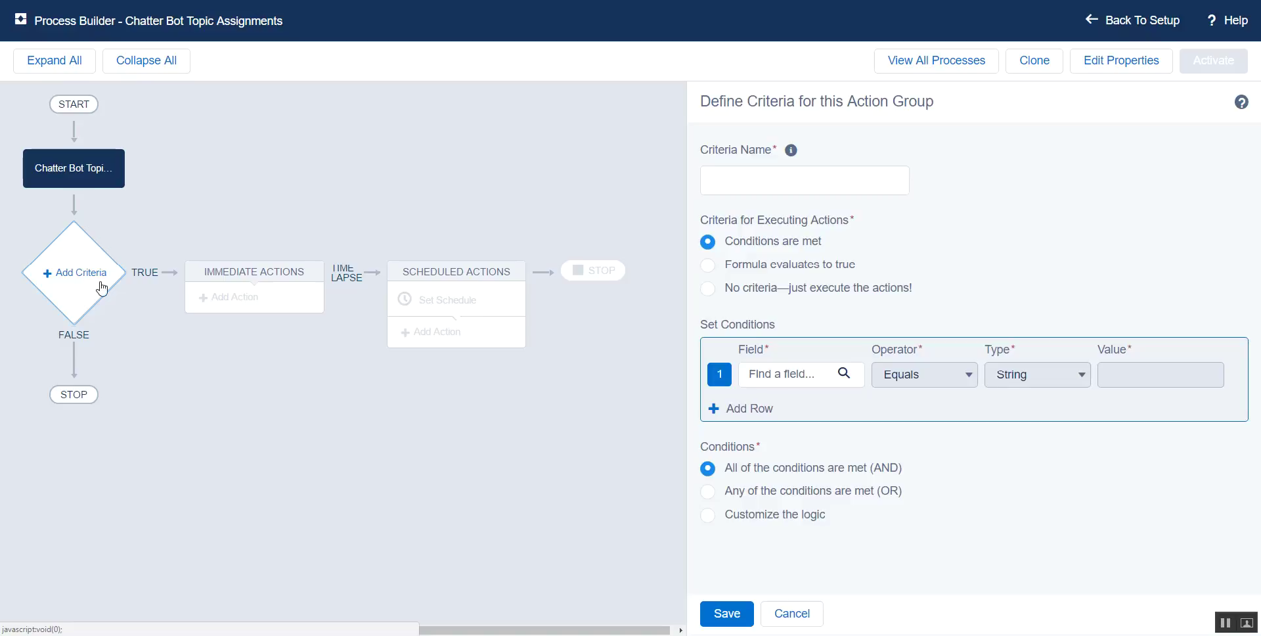
{"action": "left_click", "coordinate": [731, 182]}
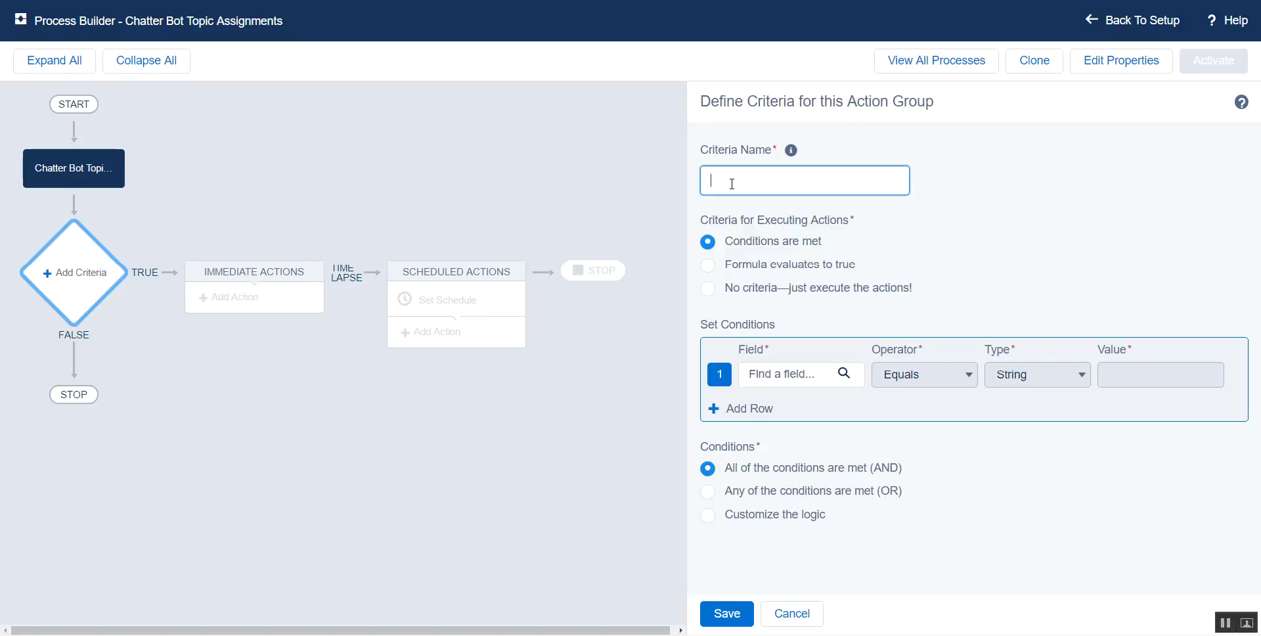
{"action": "type", "text": "Help Tp"}
{"action": "left_click", "coordinate": [802, 376]}
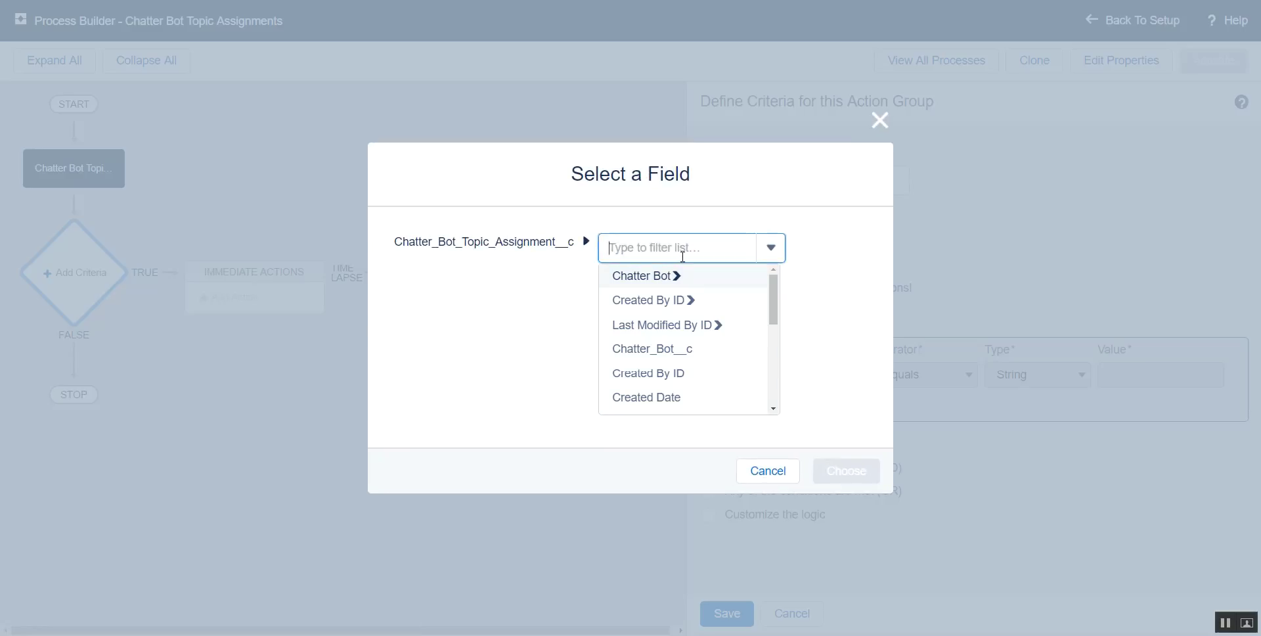
{"action": "type", "text": "topic"}
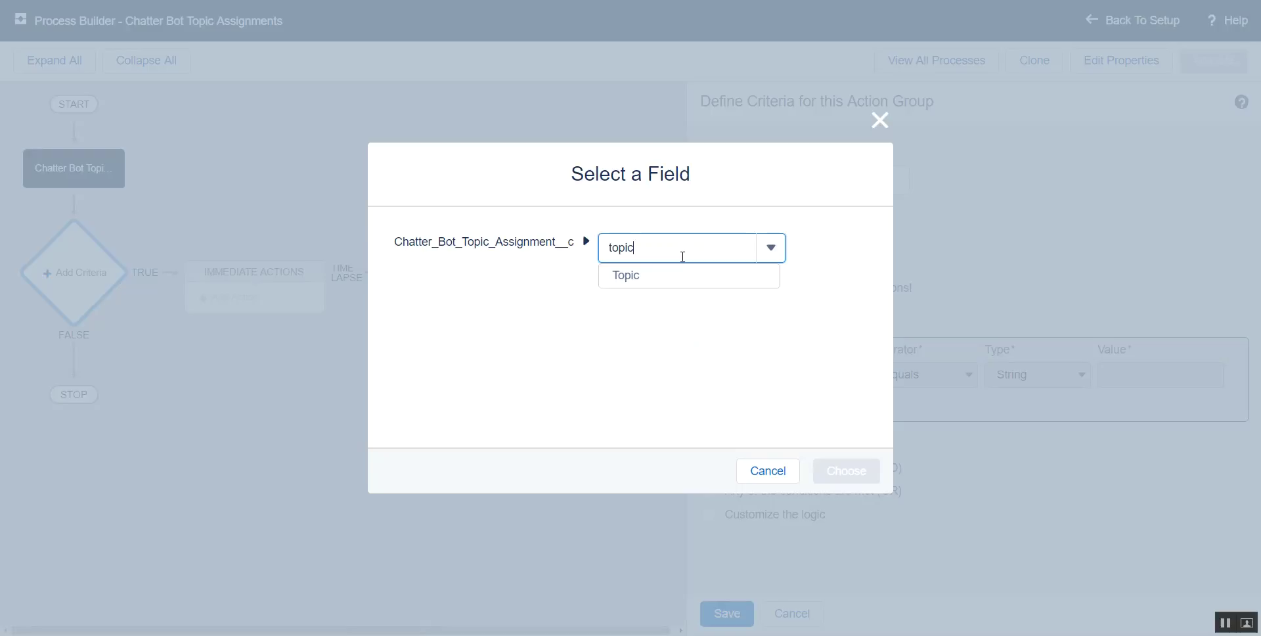
{"action": "left_click", "coordinate": [681, 274]}
{"action": "left_click", "coordinate": [837, 467]}
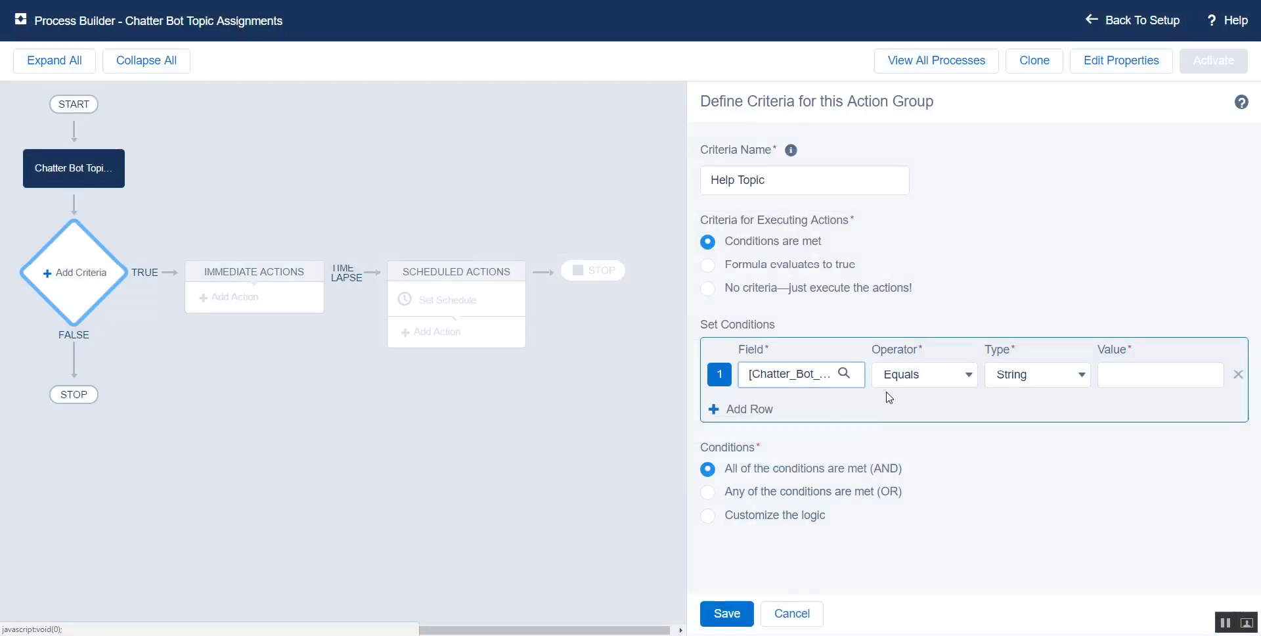
{"action": "left_click", "coordinate": [1133, 376]}
{"action": "type", "text": "Help"}
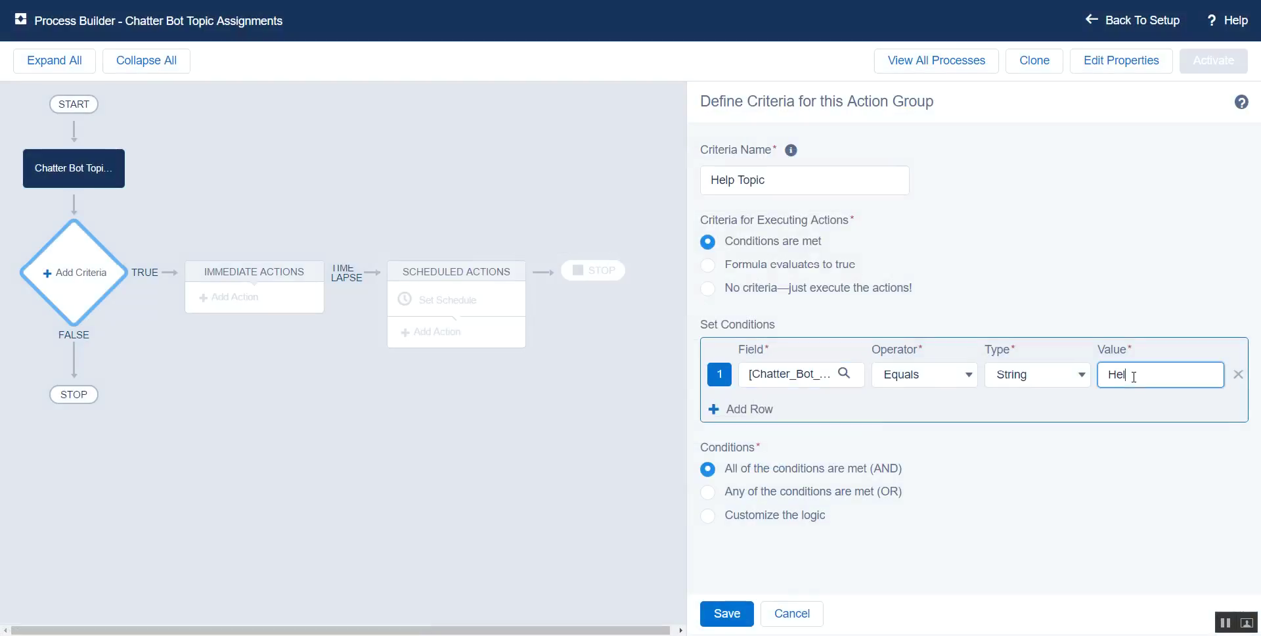
{"action": "left_click", "coordinate": [729, 611]}
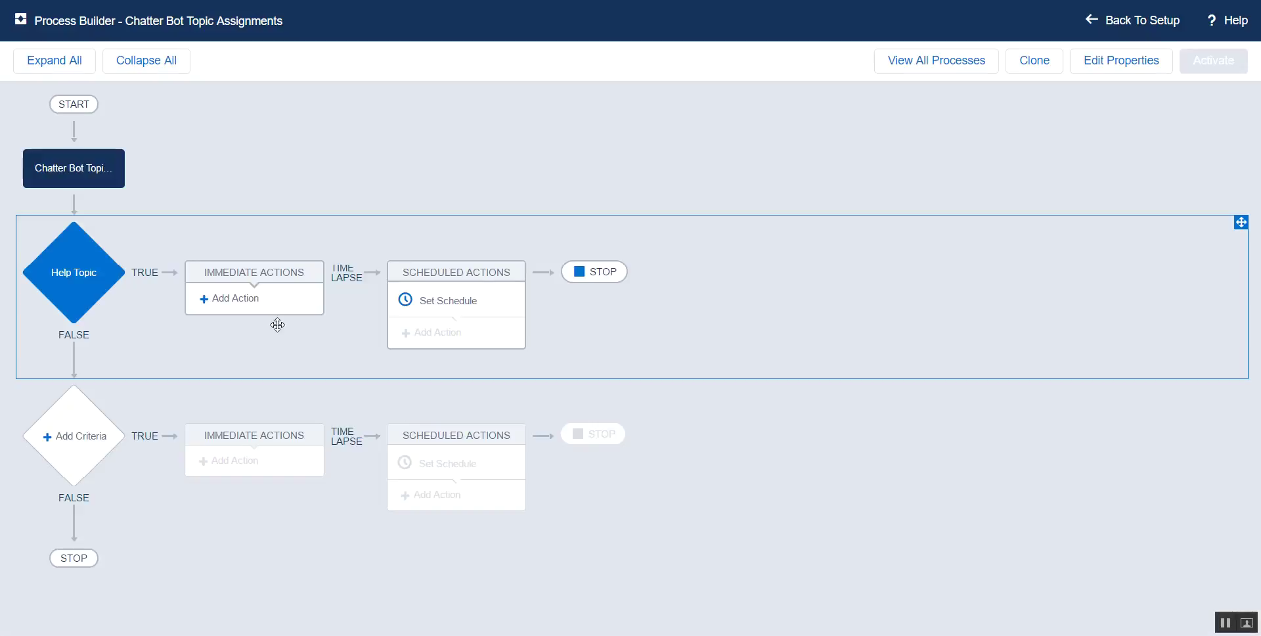
Step: Add an immediate action to the Help Topic criteria that creates a Case record, named "Create Case"
{"action": "left_click", "coordinate": [229, 300]}
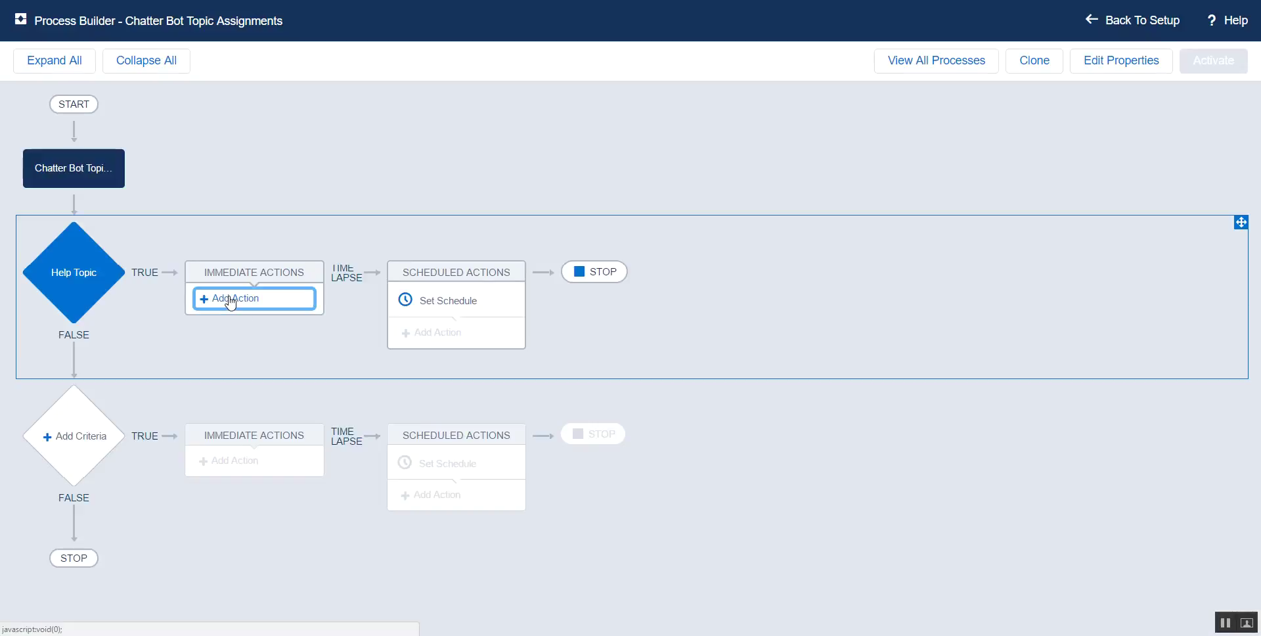
{"action": "left_click", "coordinate": [782, 174]}
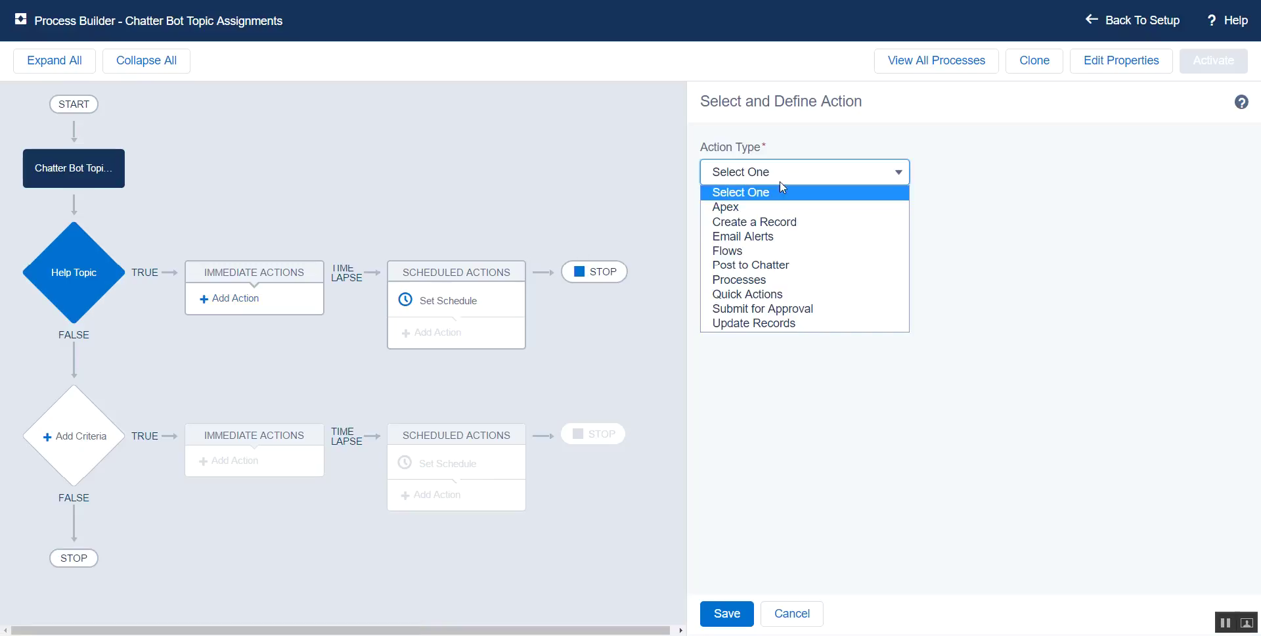
{"action": "left_click", "coordinate": [819, 223]}
{"action": "left_click", "coordinate": [804, 234]}
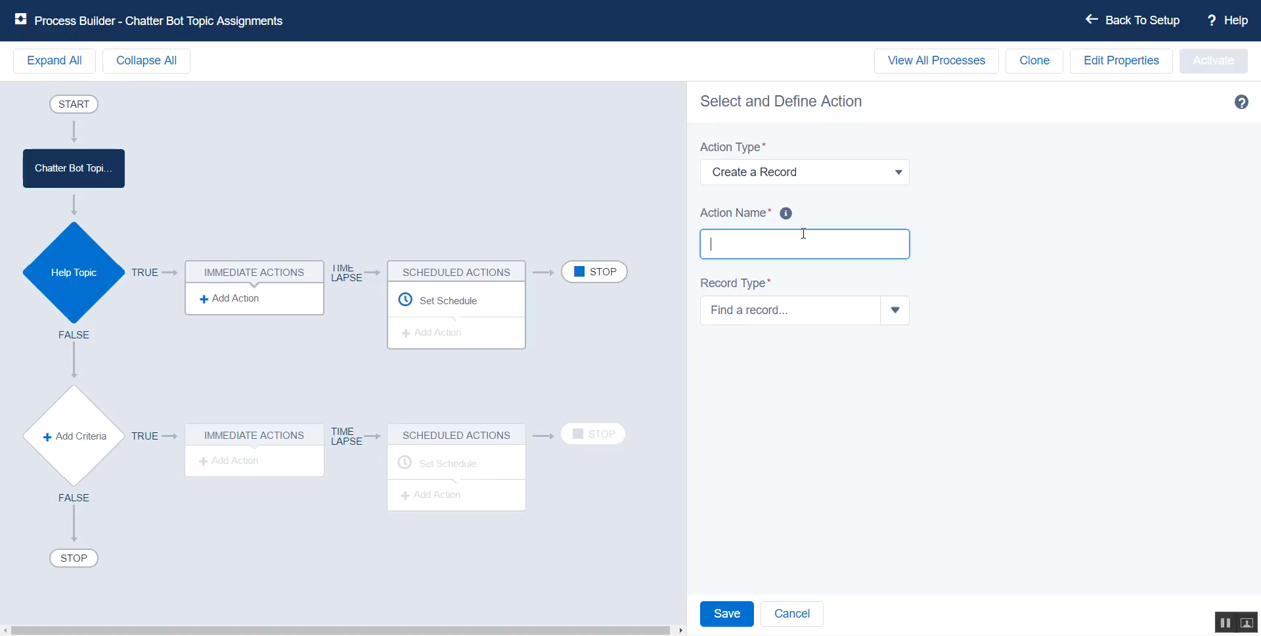
{"action": "type", "text": "Create Case"}
{"action": "left_click", "coordinate": [817, 315]}
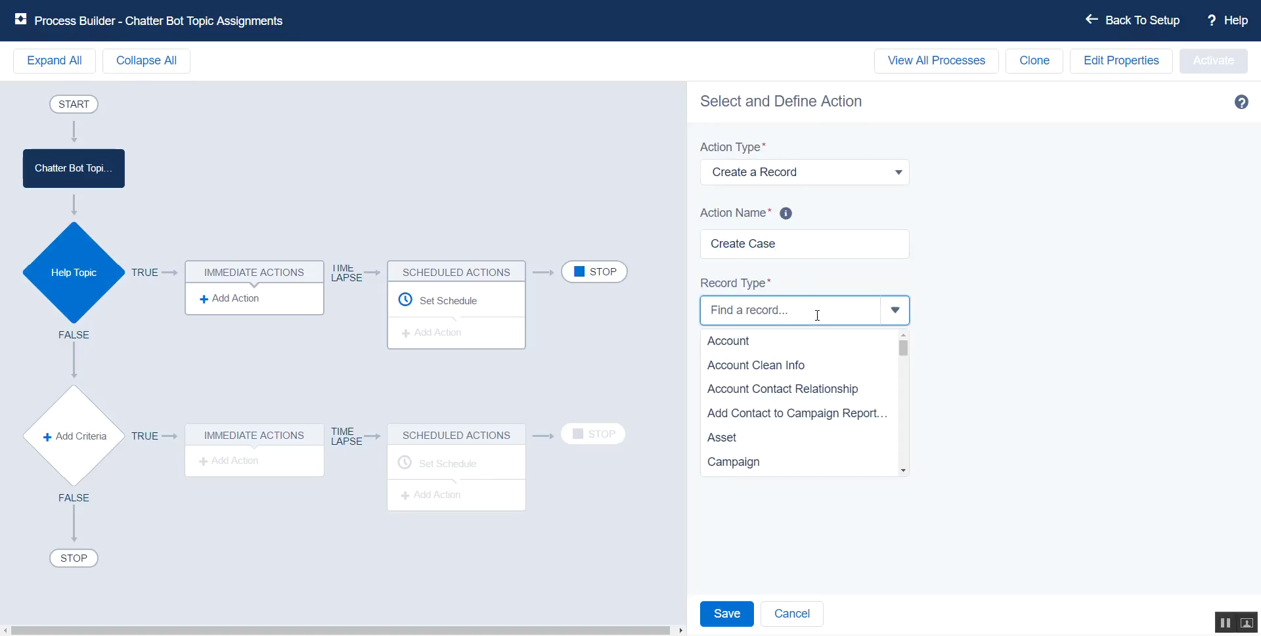
{"action": "type", "text": "case"}
{"action": "left_click", "coordinate": [809, 341]}
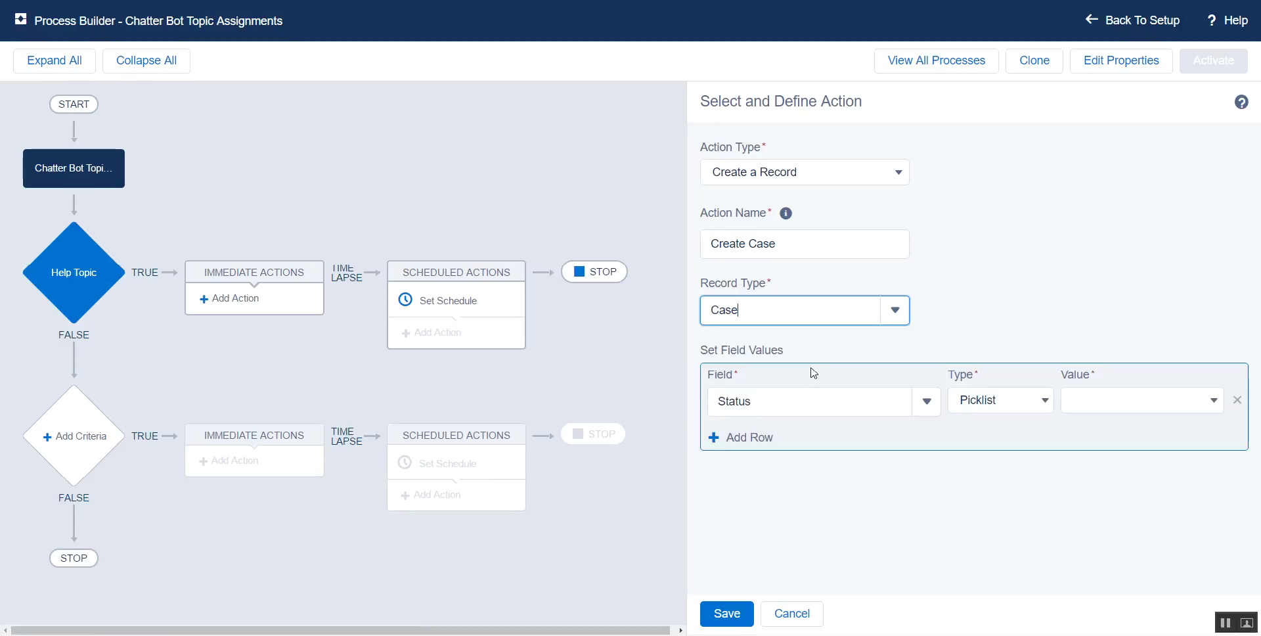
Step: Set the new case's Status to New and its Case Origin to Chatter
{"action": "left_click", "coordinate": [1119, 406]}
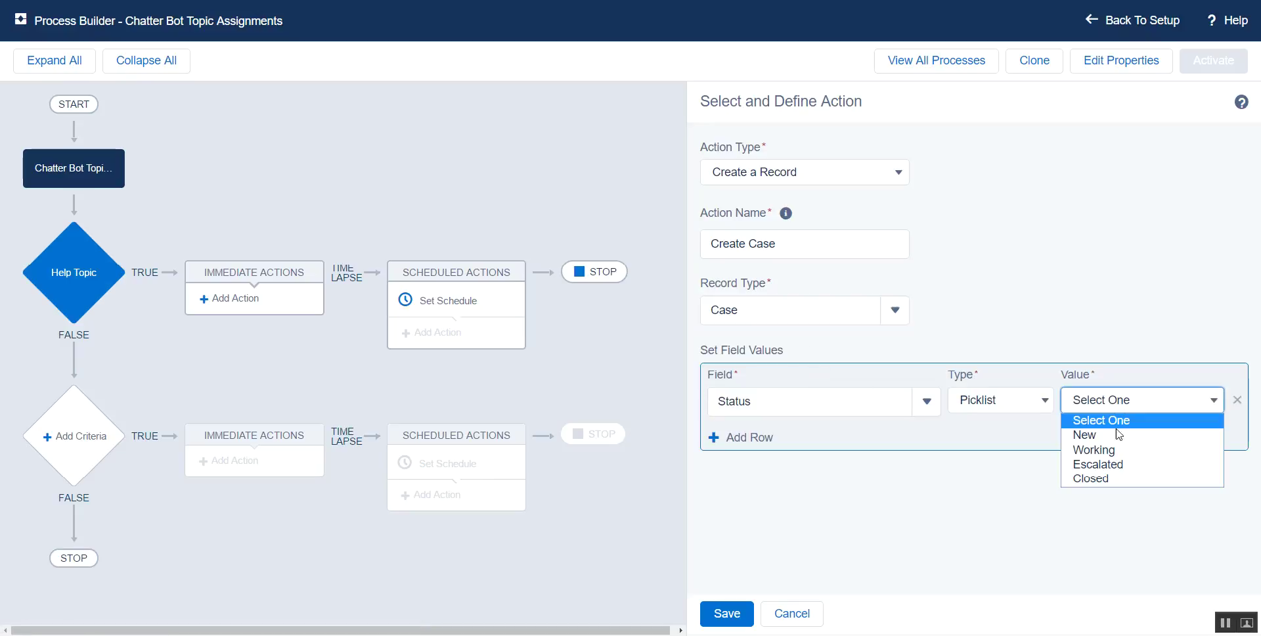
{"action": "left_click", "coordinate": [1119, 434]}
{"action": "left_click", "coordinate": [763, 437]}
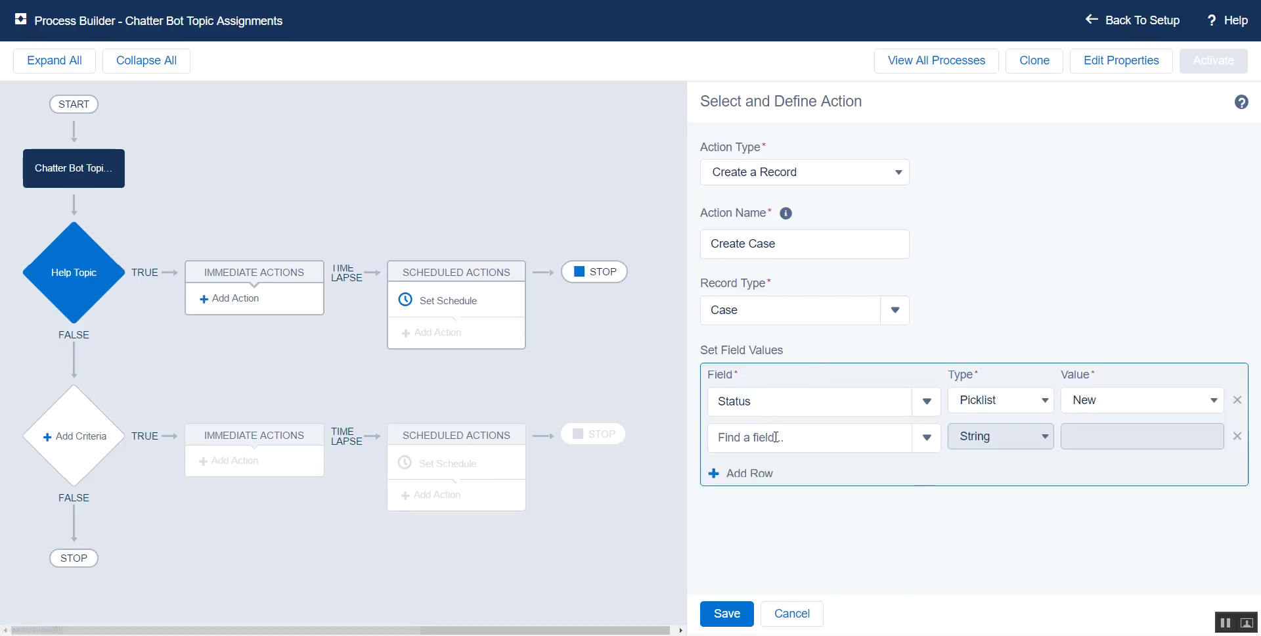
{"action": "left_click", "coordinate": [776, 437]}
{"action": "type", "text": "orig"}
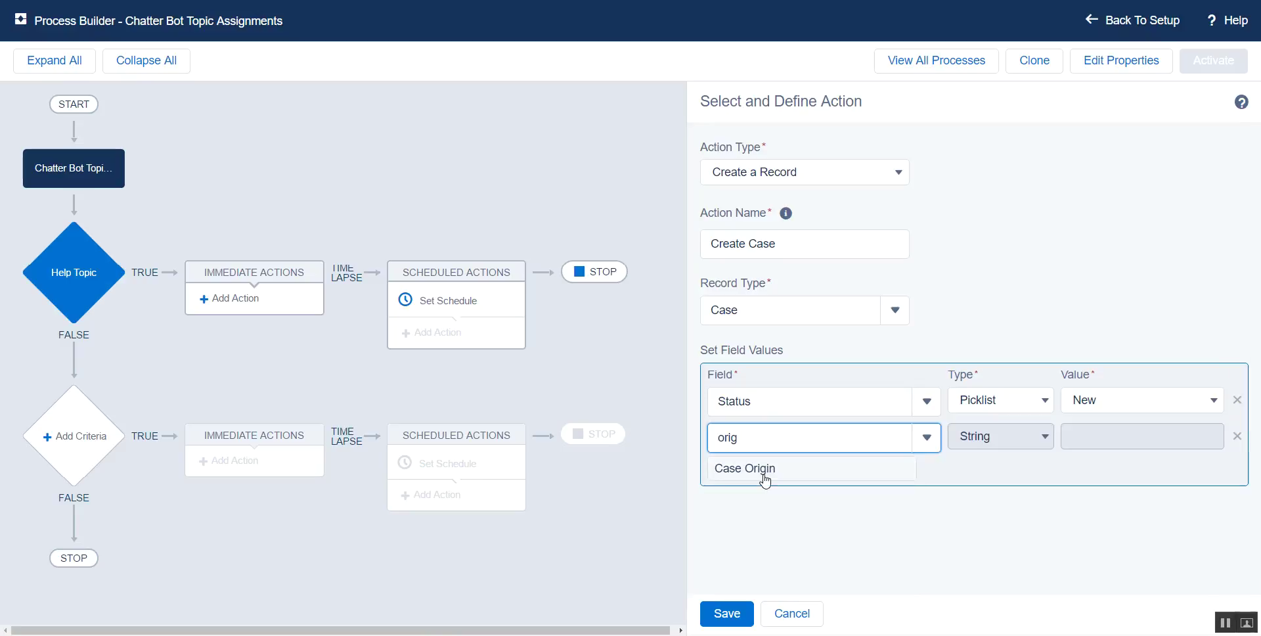
{"action": "left_click", "coordinate": [764, 475]}
{"action": "left_click", "coordinate": [1140, 444]}
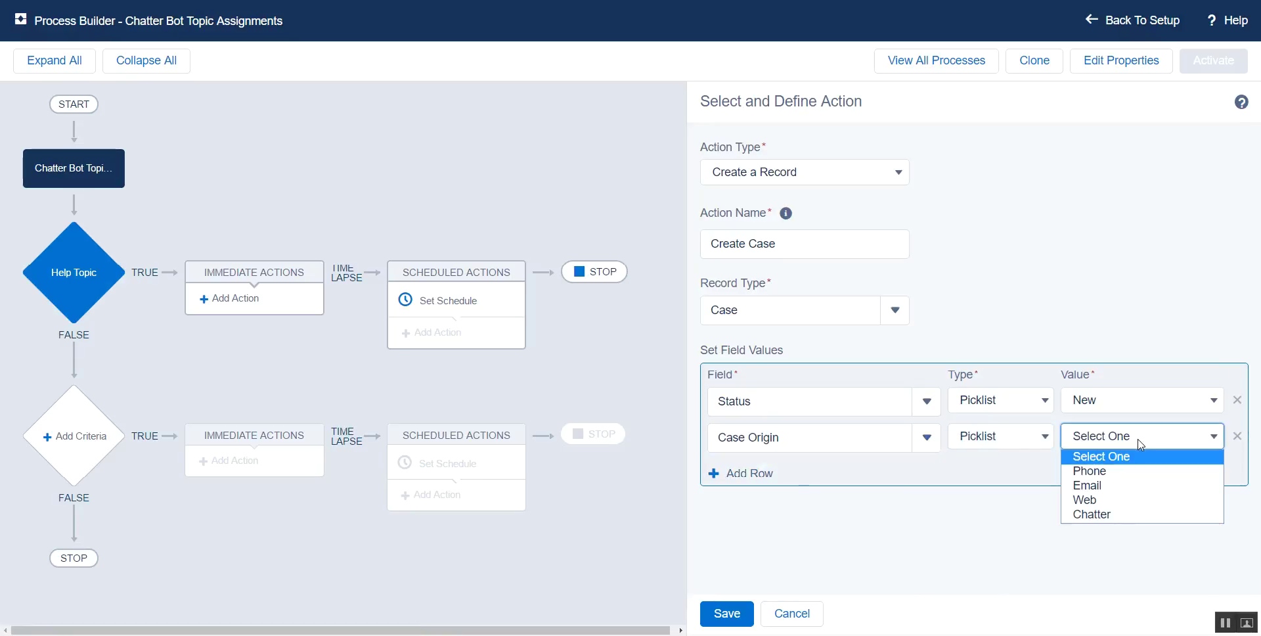
{"action": "left_click", "coordinate": [1143, 515]}
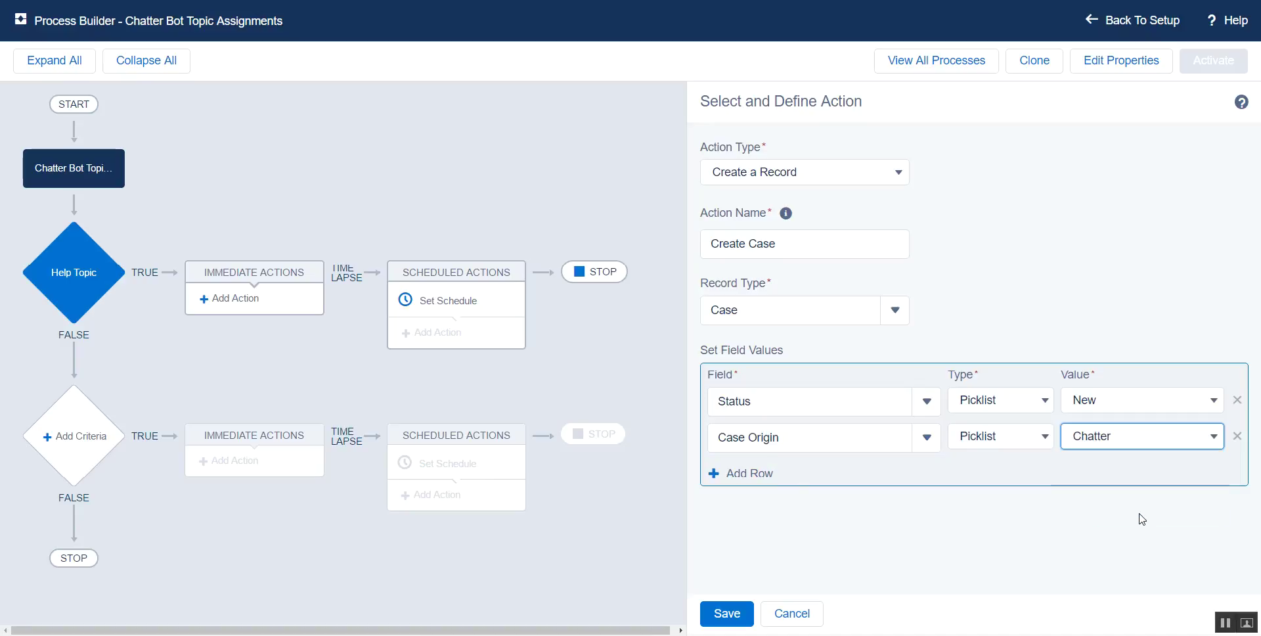
Step: Add a field value row setting the case's Subject to the string "Support Request from Chatter"
{"action": "left_click", "coordinate": [749, 472]}
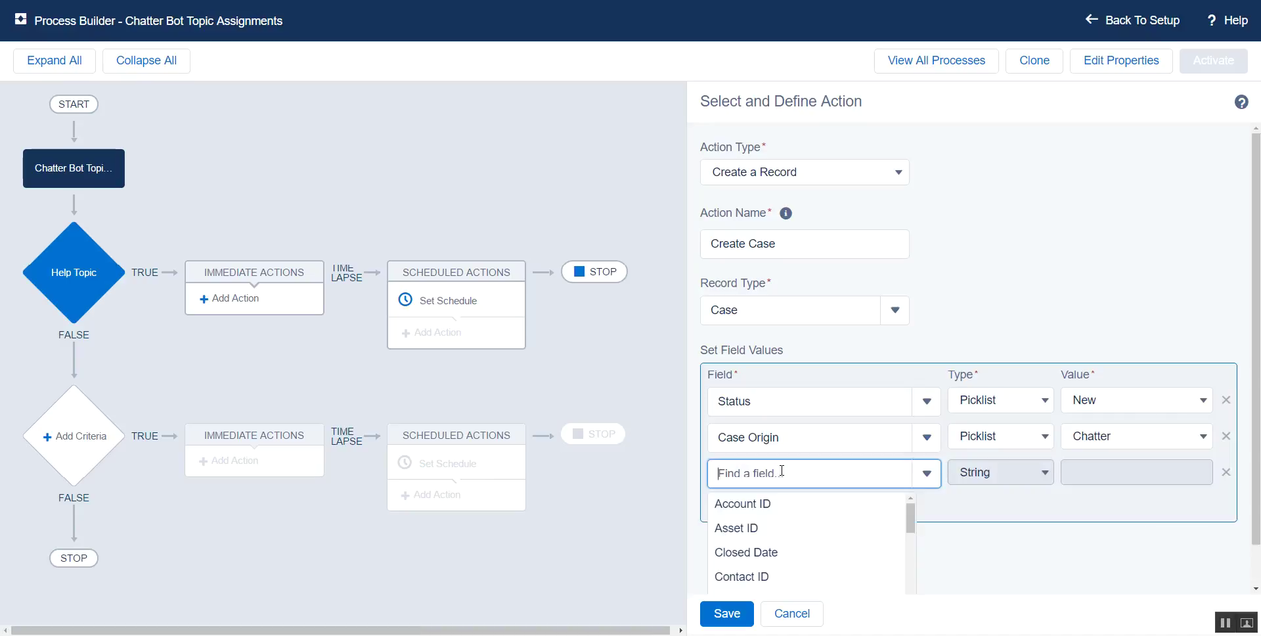
{"action": "type", "text": "subject"}
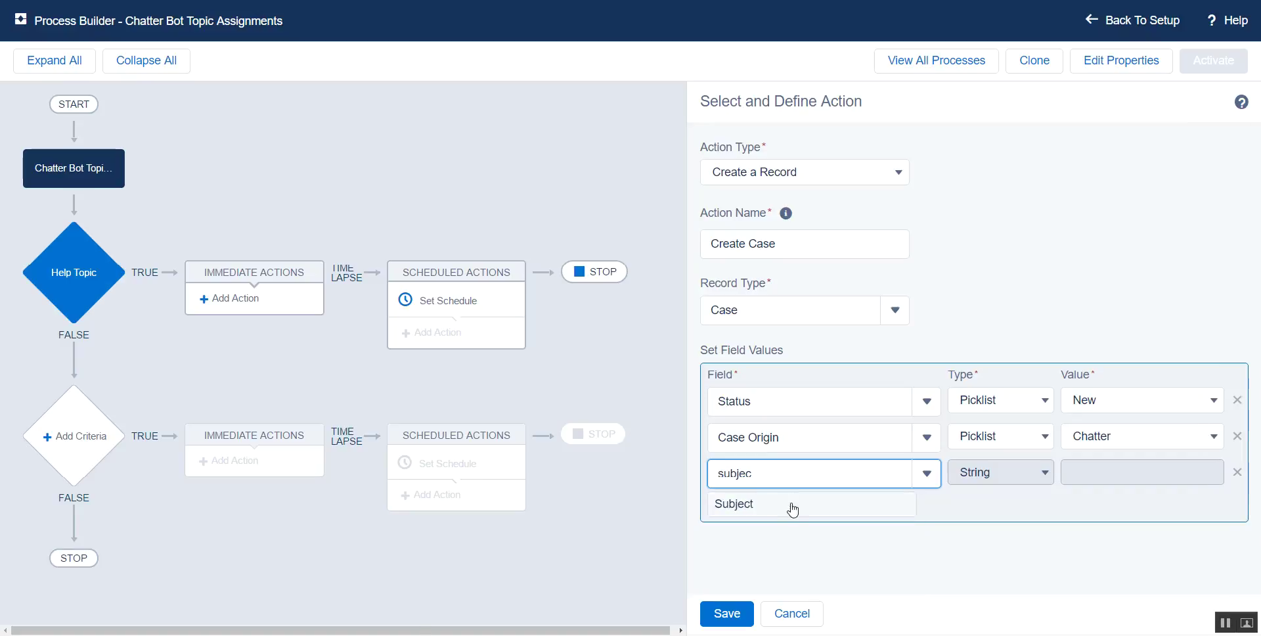
{"action": "left_click", "coordinate": [788, 507]}
{"action": "left_click", "coordinate": [1080, 472]}
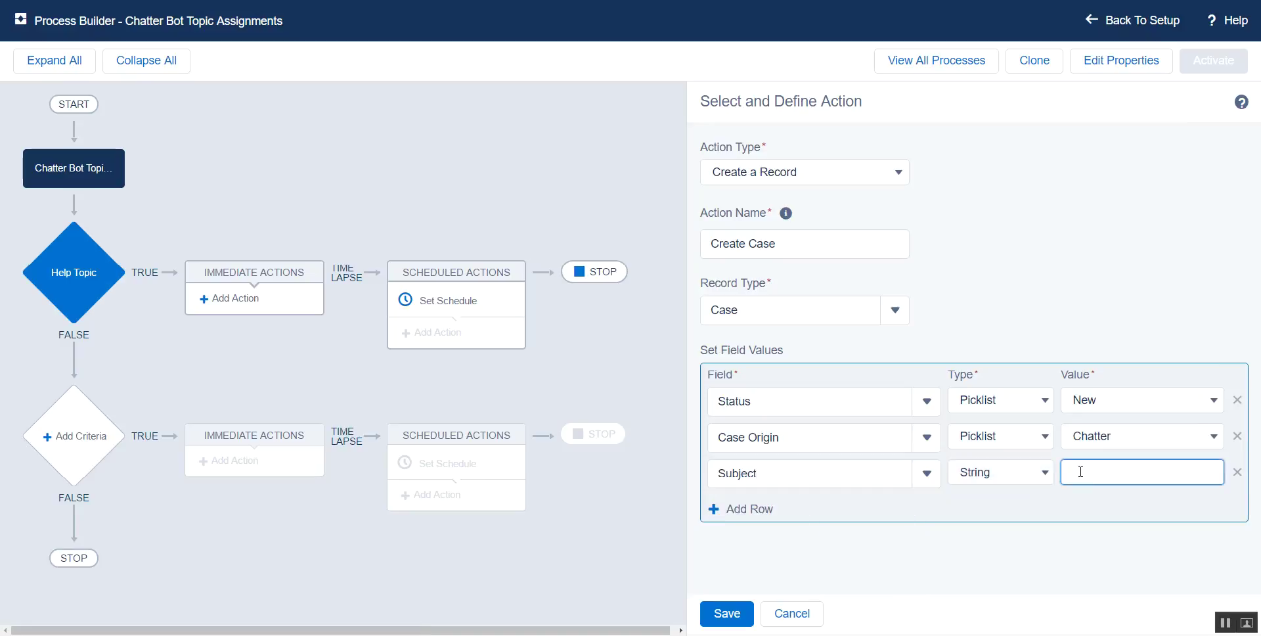
{"action": "type", "text": "Support Request from Chatter"}
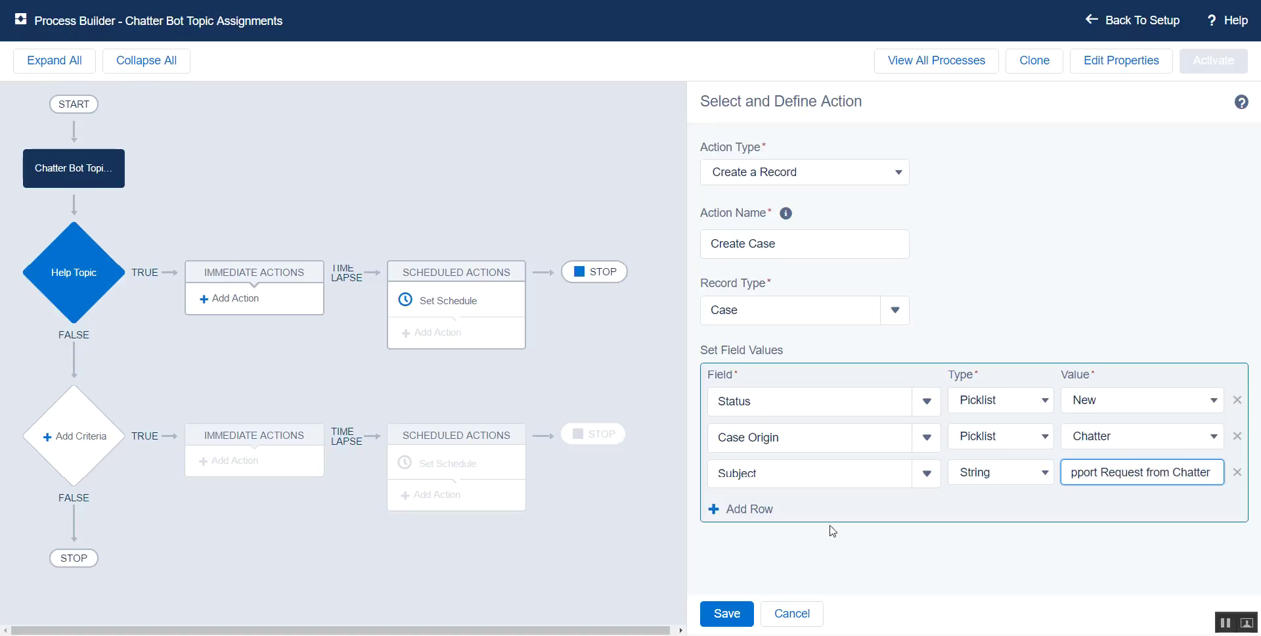
Step: Add a field value row setting the case's Description to a reference to the topic assignment's Feed Item Body
{"action": "left_click", "coordinate": [750, 510]}
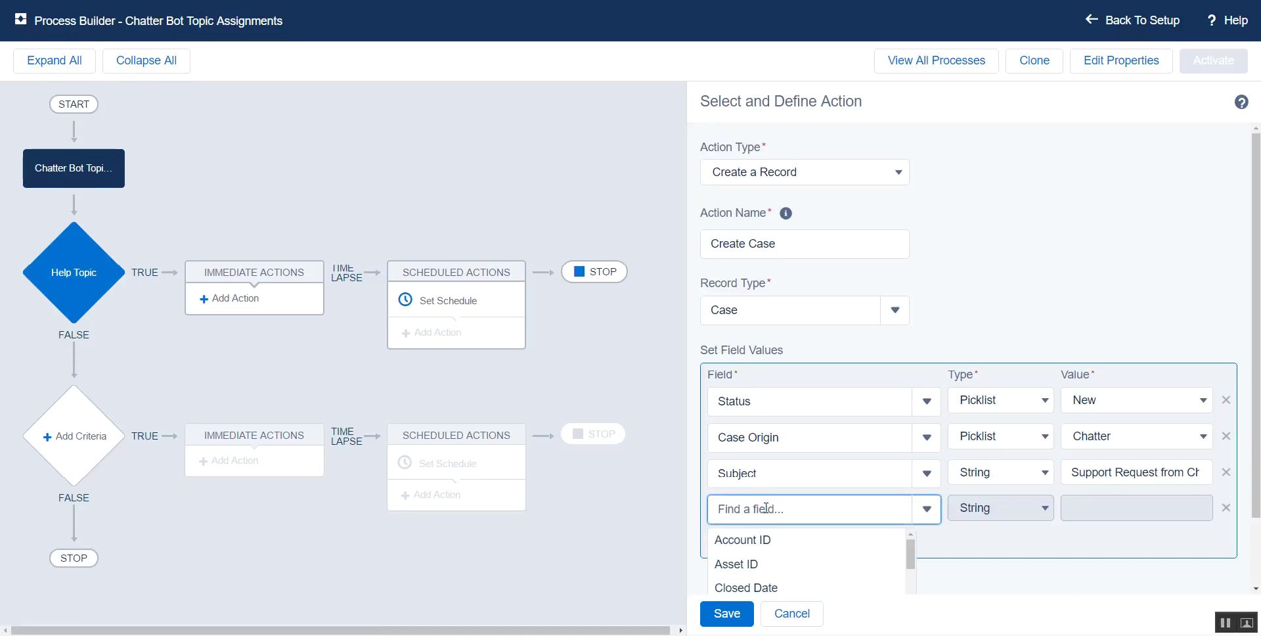
{"action": "type", "text": "desc"}
{"action": "left_click", "coordinate": [777, 535]}
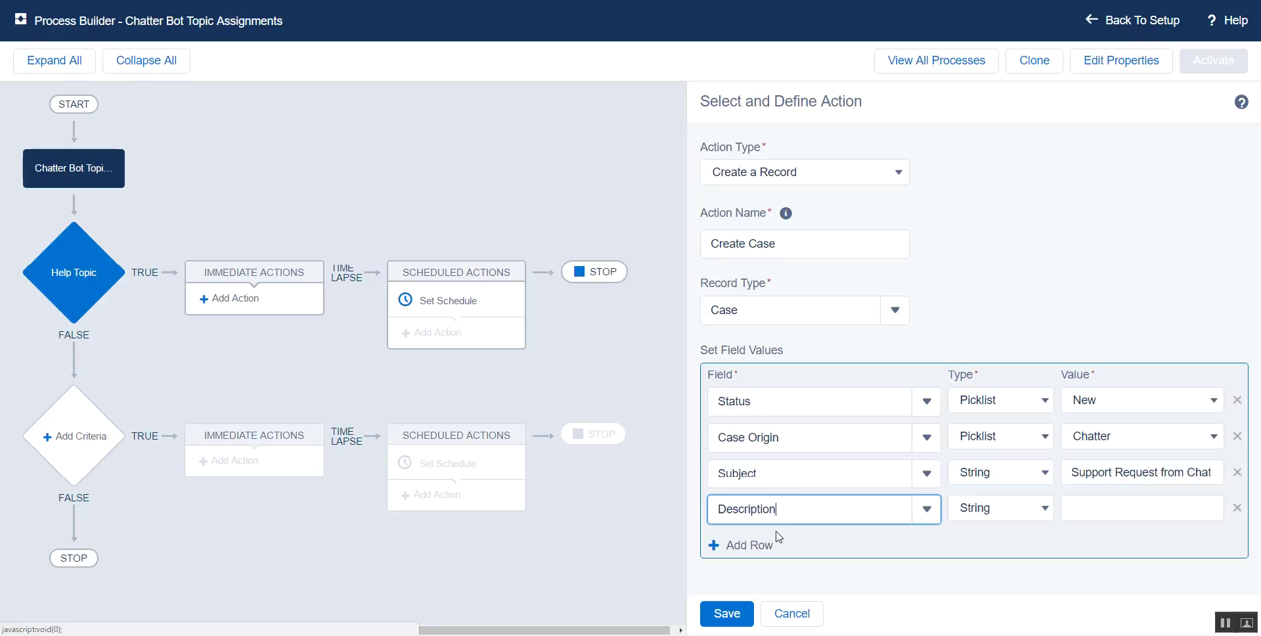
{"action": "left_click", "coordinate": [1036, 507]}
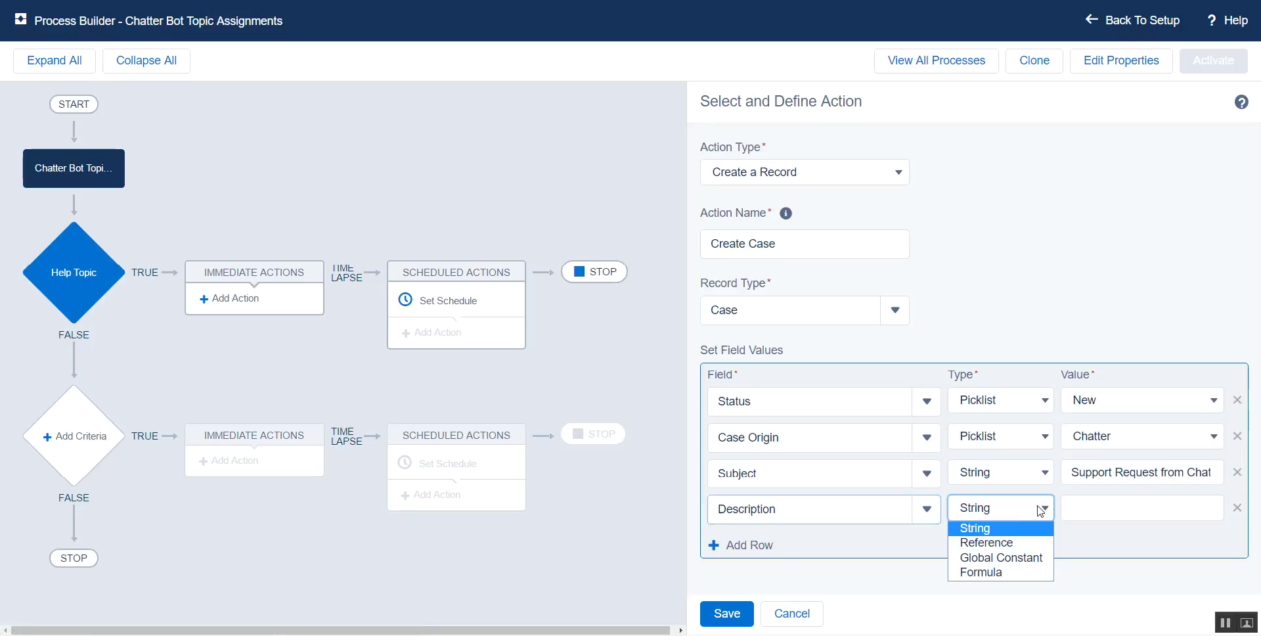
{"action": "left_click", "coordinate": [1029, 542]}
{"action": "left_click", "coordinate": [1129, 510]}
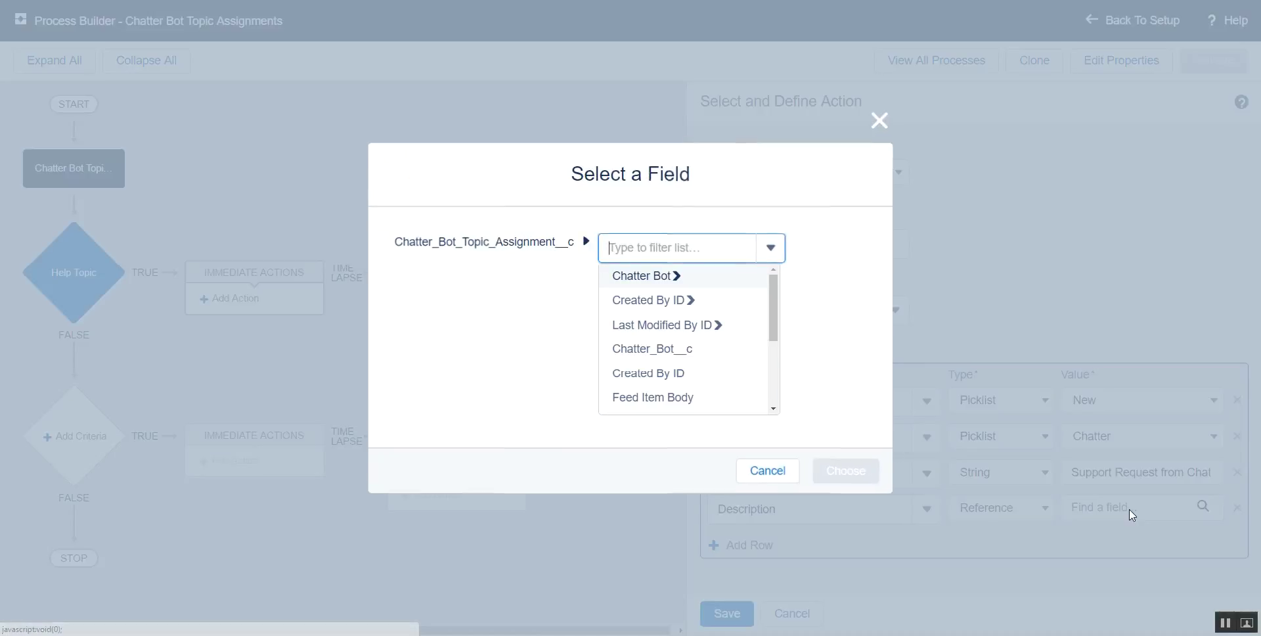
{"action": "left_click", "coordinate": [693, 399]}
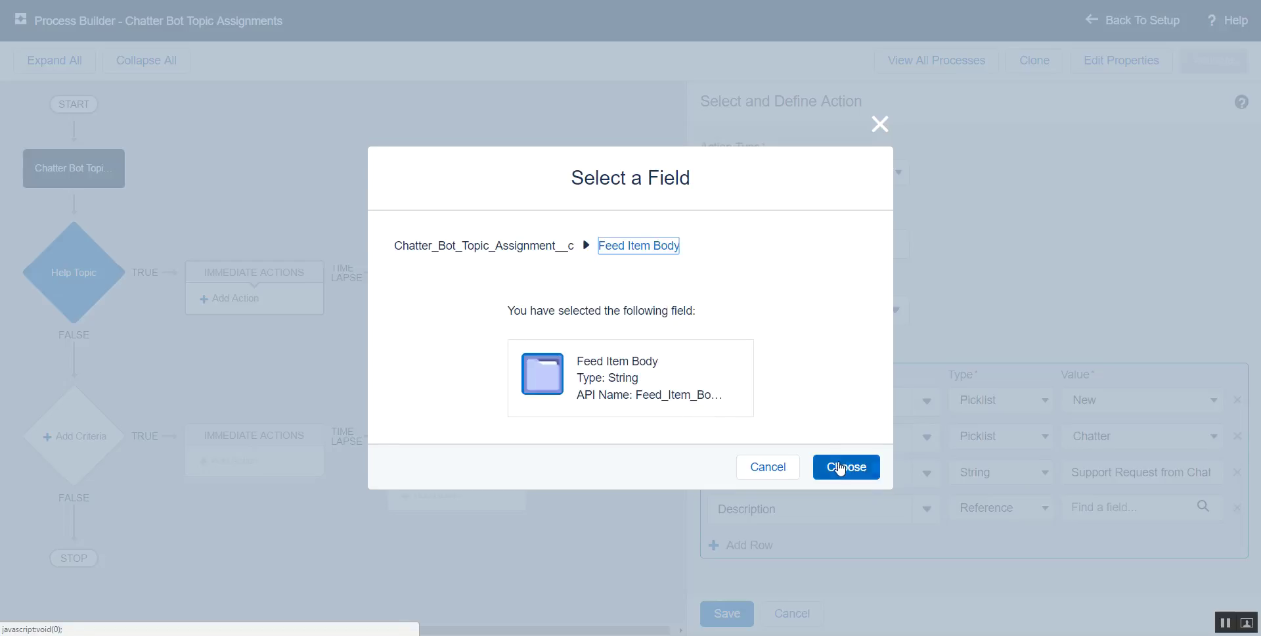
{"action": "left_click", "coordinate": [838, 468]}
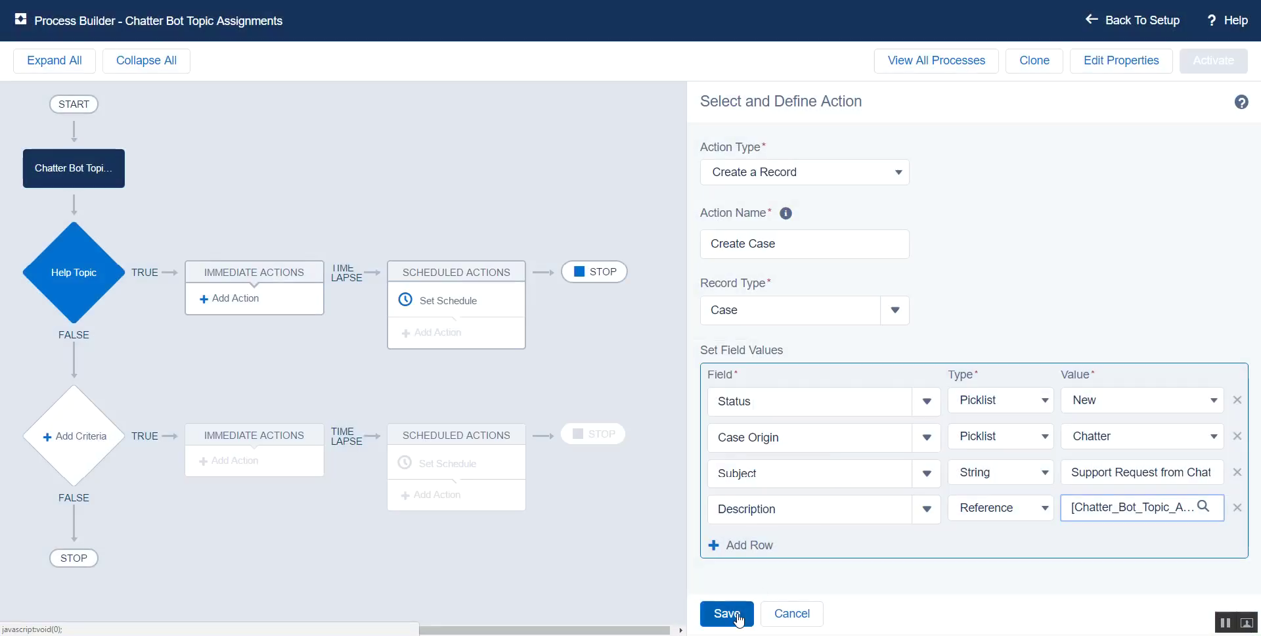
Step: Save the Create Case action and activate the Chatter Bot Topic Assignments process, confirming the activation
{"action": "left_click", "coordinate": [738, 616]}
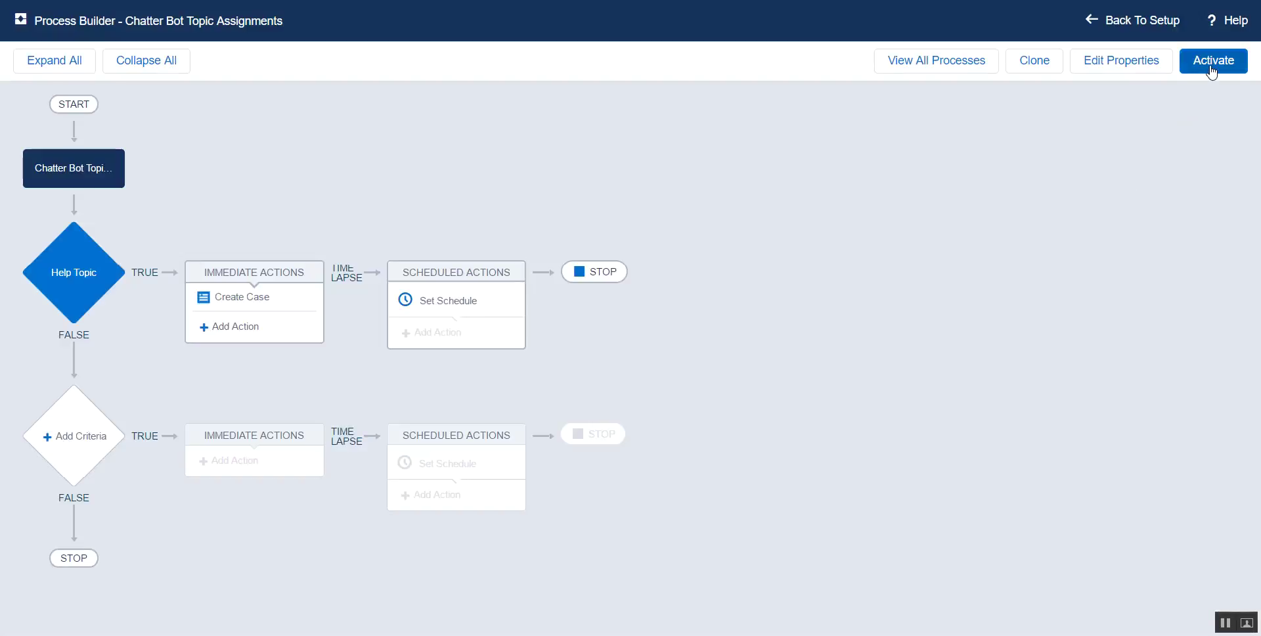
{"action": "left_click", "coordinate": [1210, 66]}
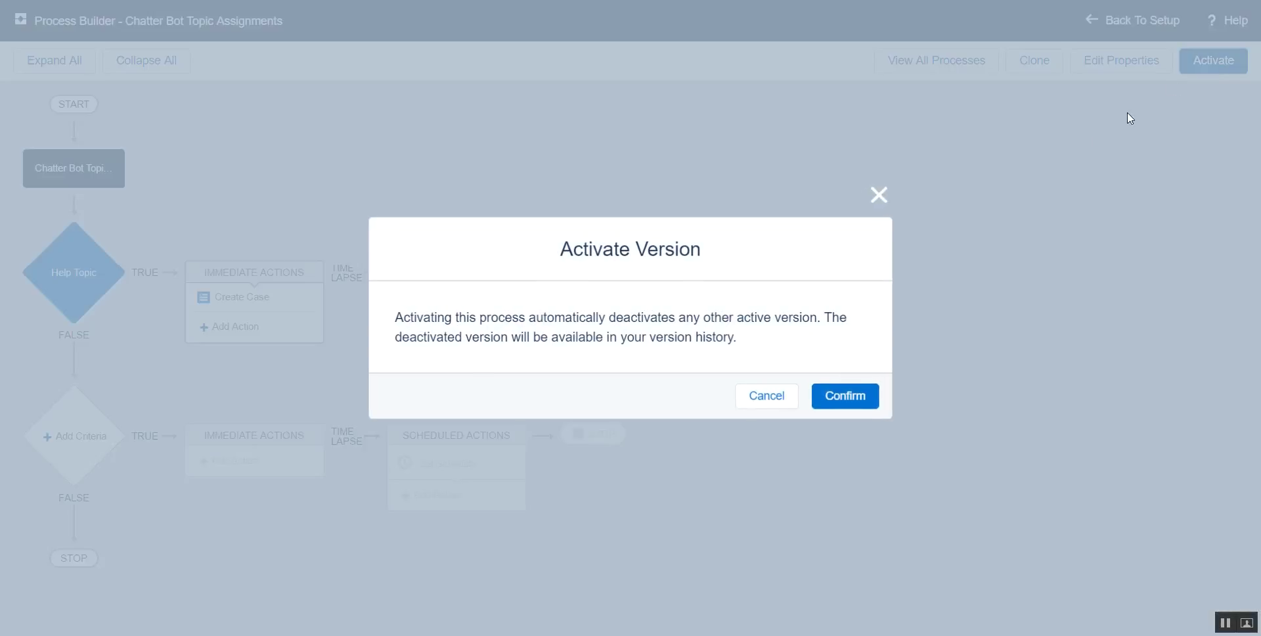
{"action": "left_click", "coordinate": [862, 397]}
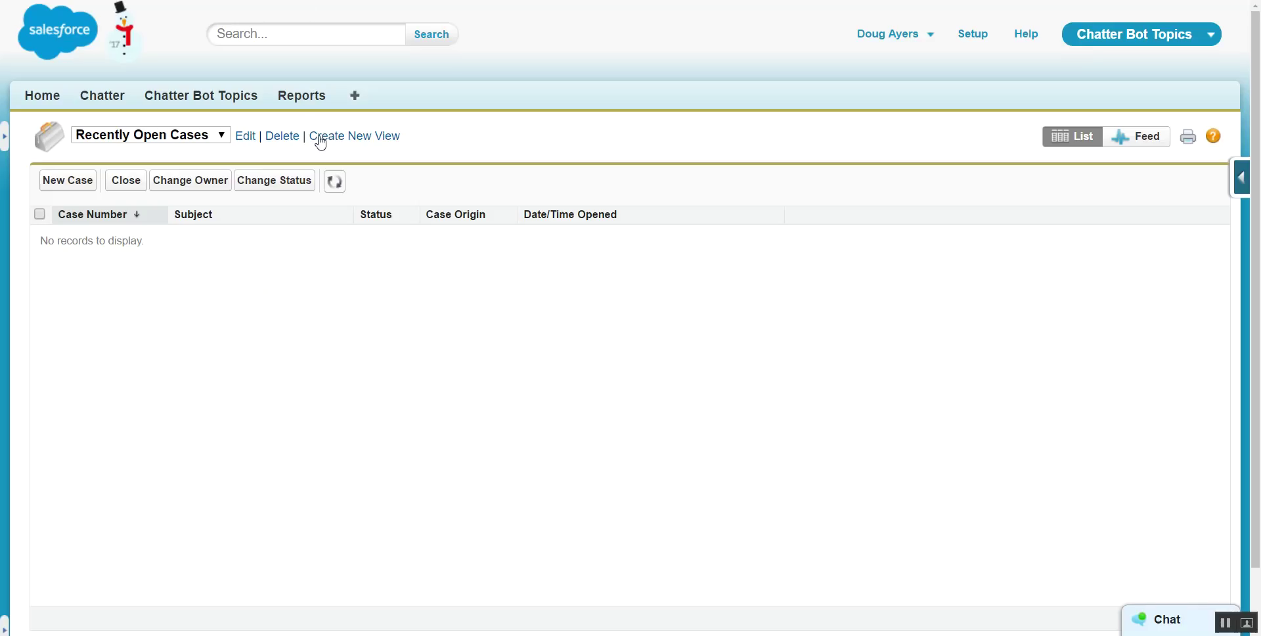
Step: Refresh the Recently Open Cases list and open the Chatter feed page alongside it
{"action": "left_click", "coordinate": [335, 186]}
{"action": "right_click", "coordinate": [117, 98]}
{"action": "key", "text": "Escape"}
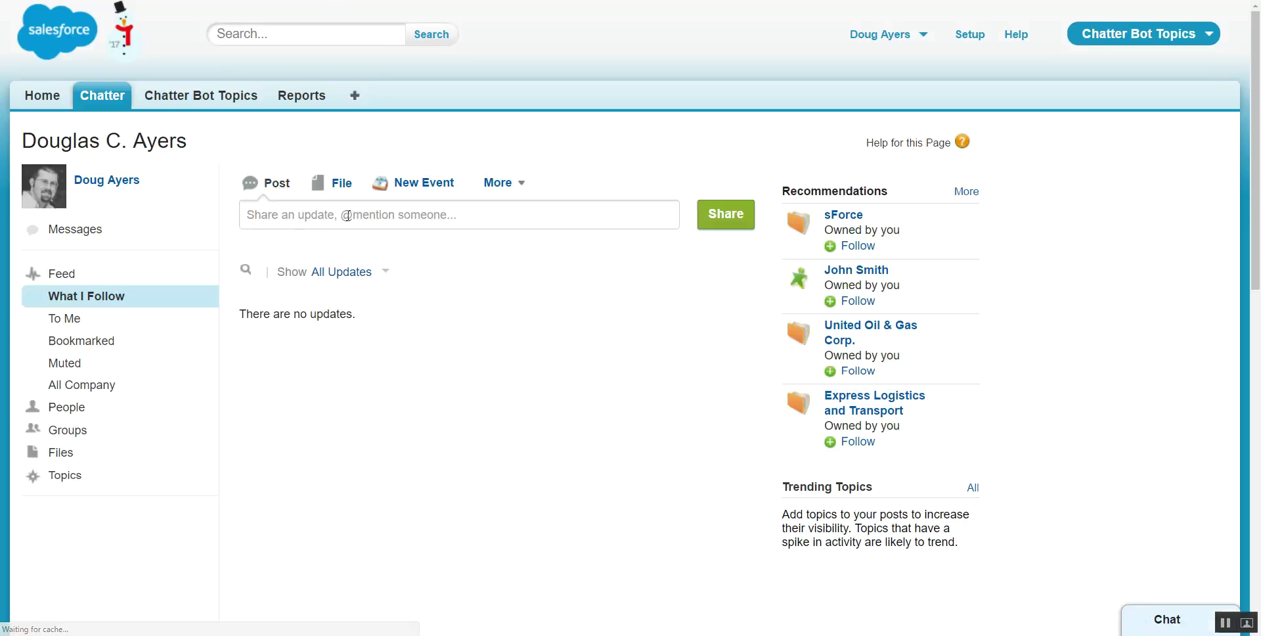
Step: Share the Chatter post "Hello team, I'm needing some help with the XYZ project. The system won't let me in."
{"action": "left_click", "coordinate": [348, 215]}
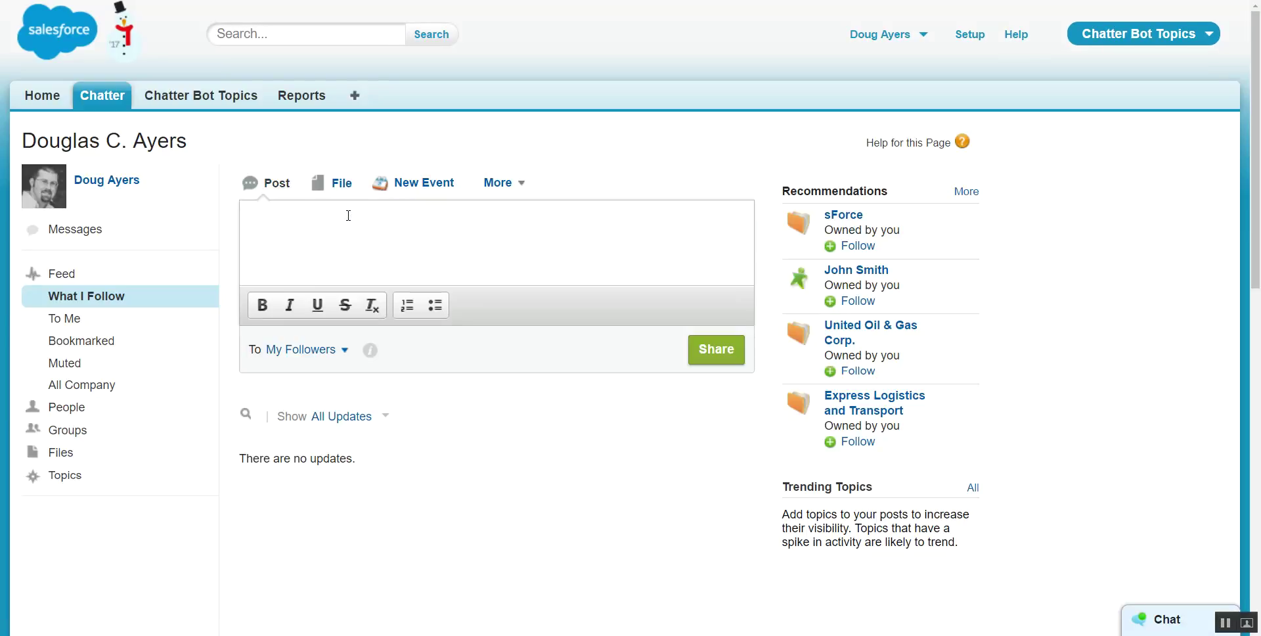
{"action": "type", "text": "Hello team, I'm needing some h"}
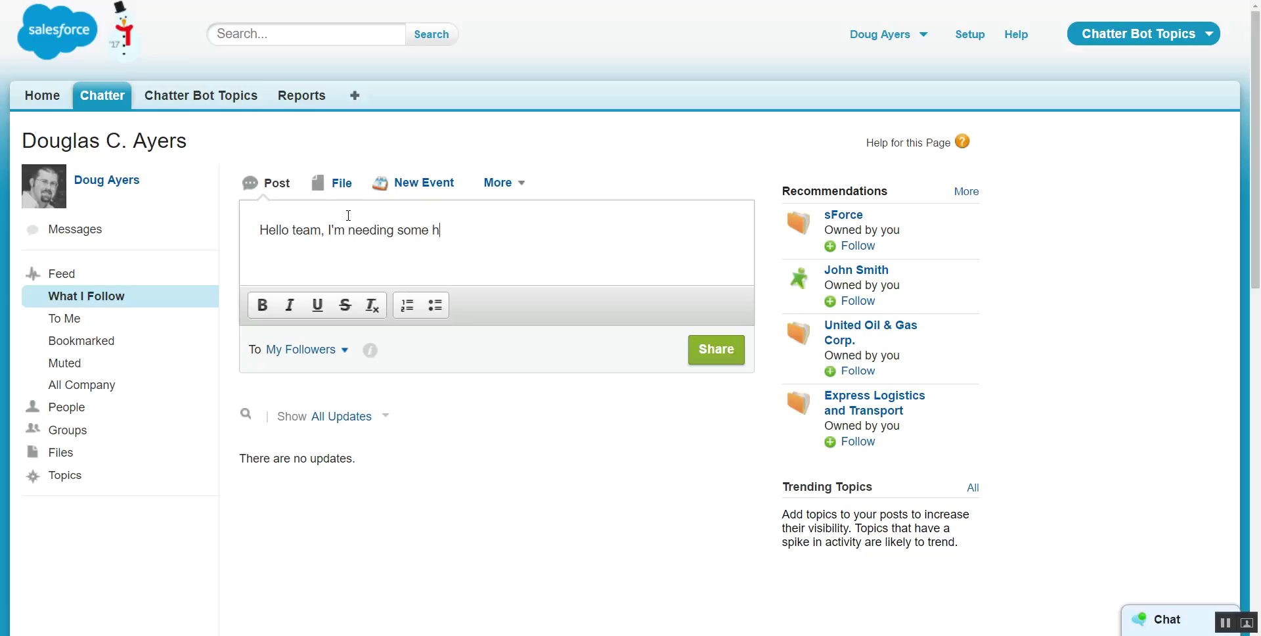
{"action": "type", "text": "elp with the XYZ"}
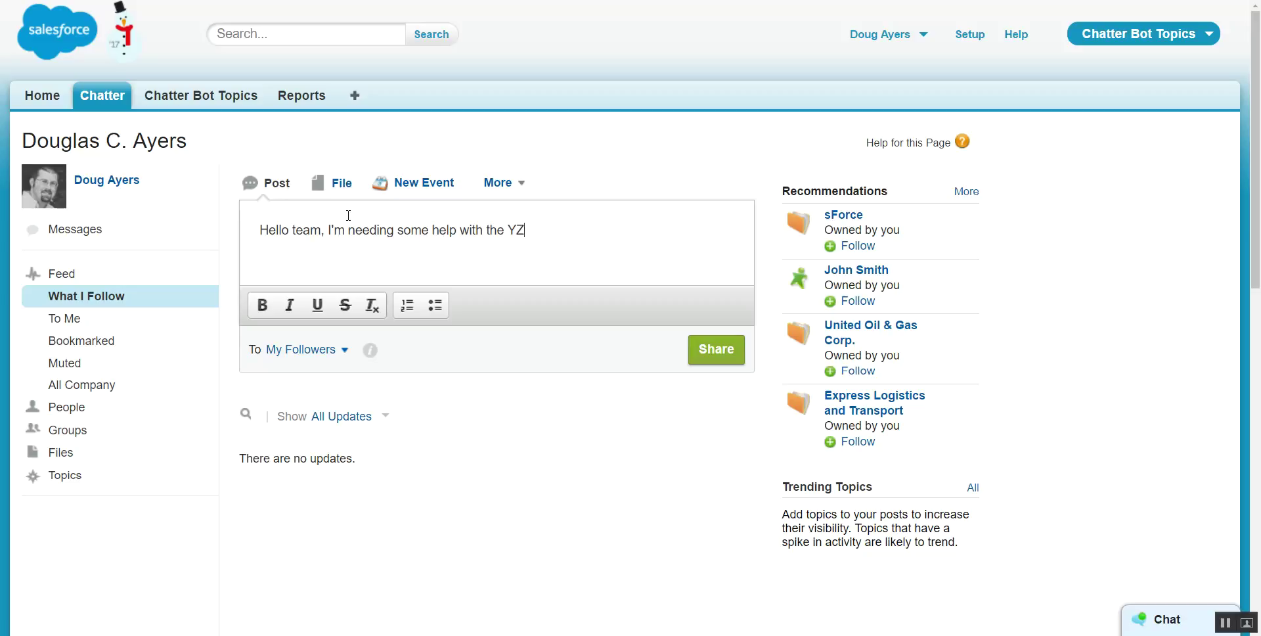
{"action": "key", "text": "BackSpace"}
{"action": "key", "text": "BackSpace"}
{"action": "type", "text": "XYZ project"}
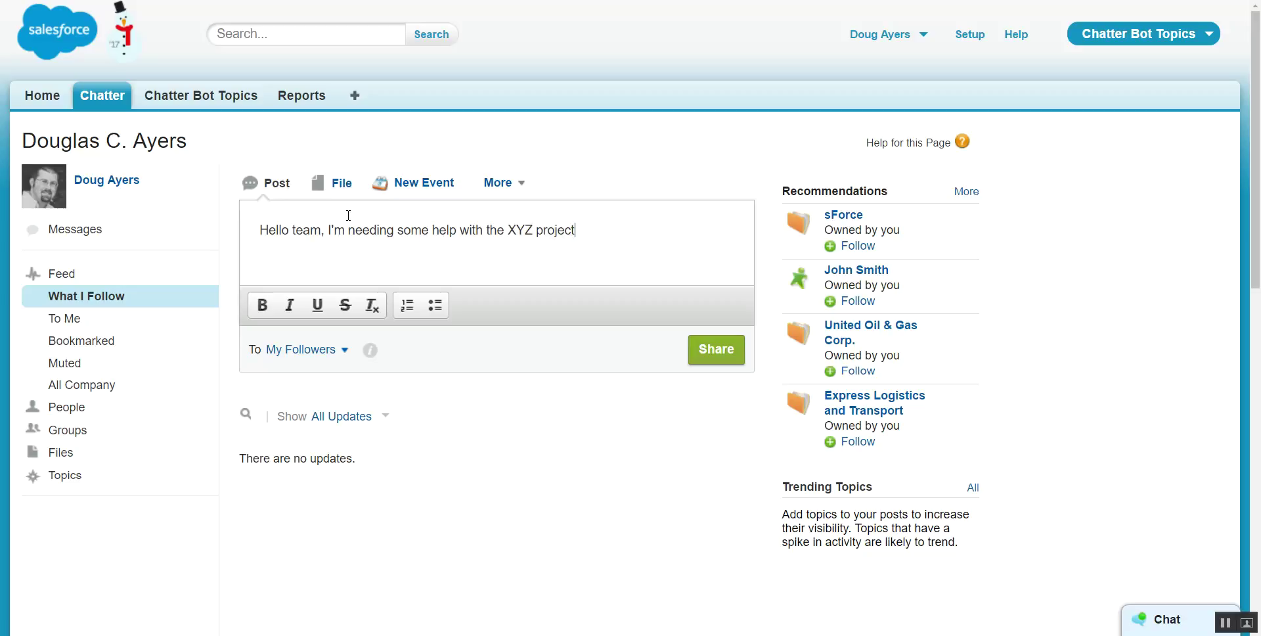
{"action": "type", "text": ". The system won't let me "}
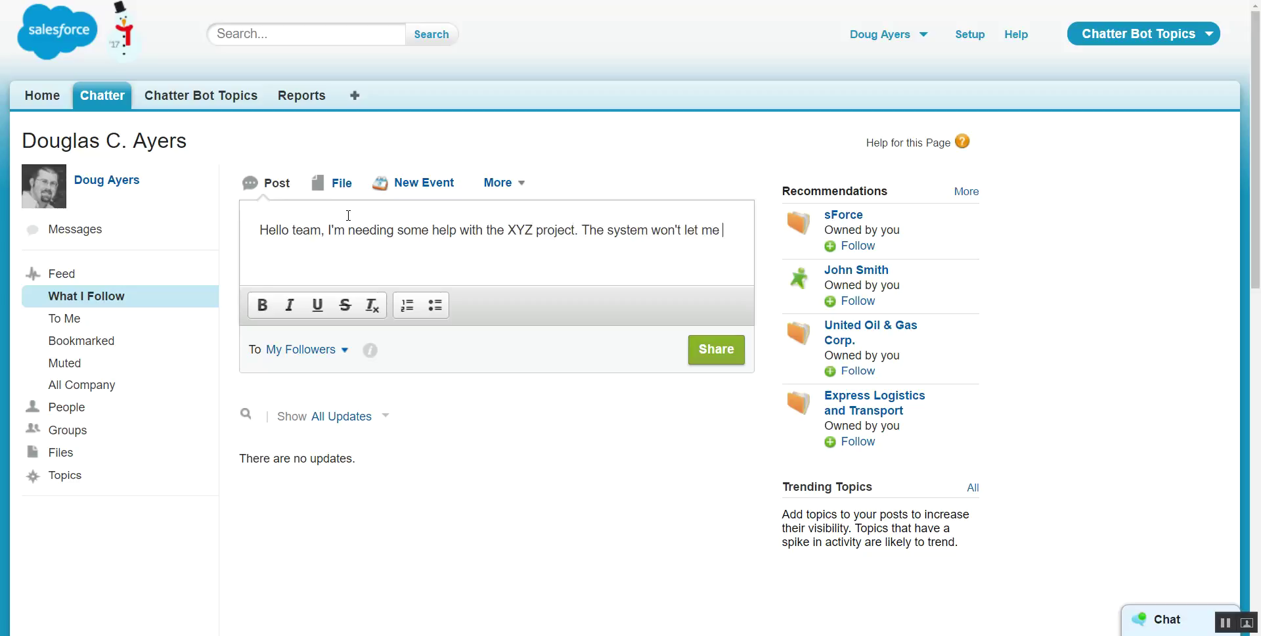
{"action": "type", "text": "in."}
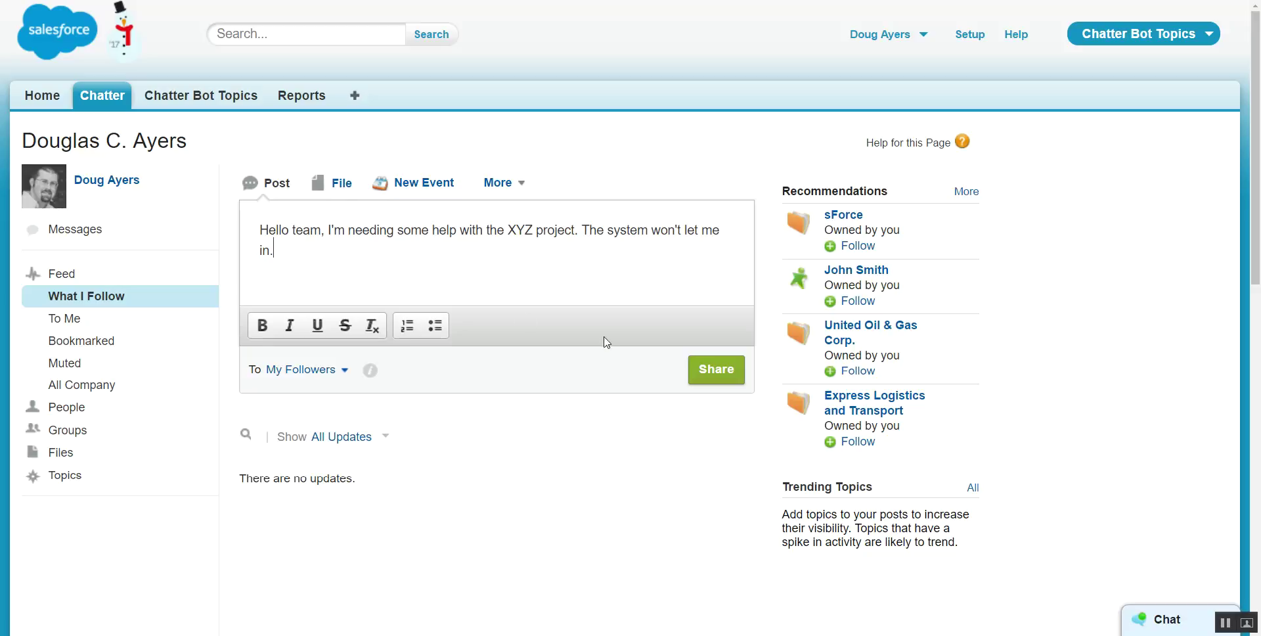
{"action": "left_click", "coordinate": [711, 369]}
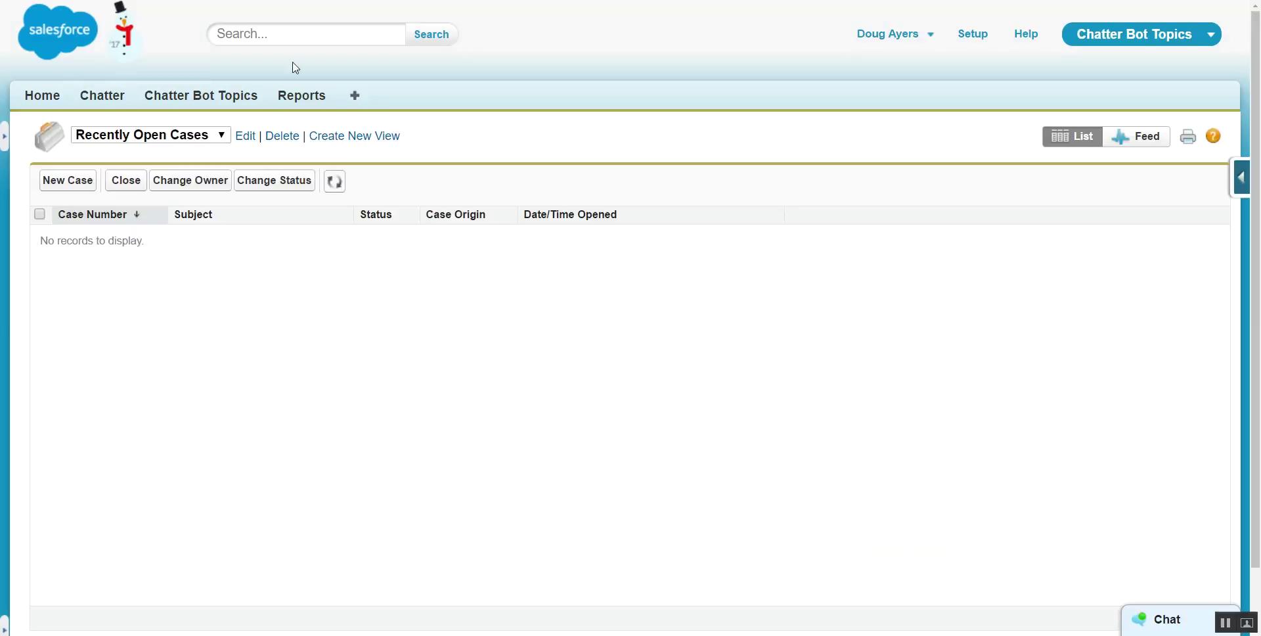
Step: Refresh the Recently Open Cases list and reload the help topic's record to check for new cases and assignments
{"action": "left_click", "coordinate": [336, 184]}
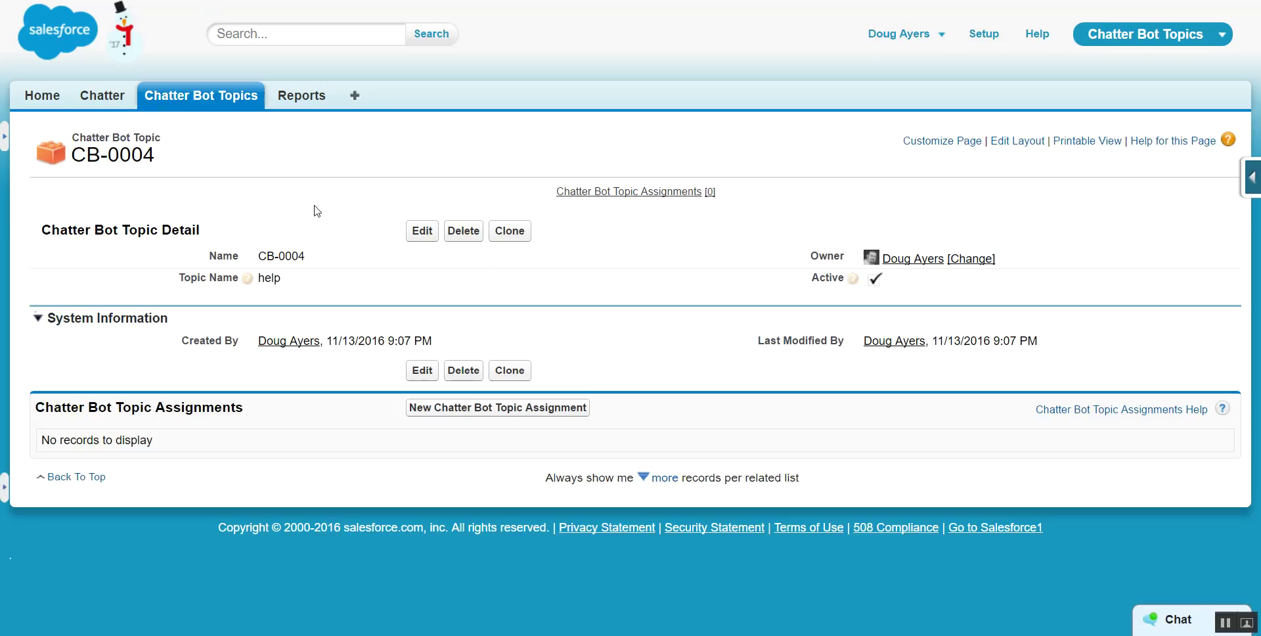
{"action": "right_click", "coordinate": [314, 206]}
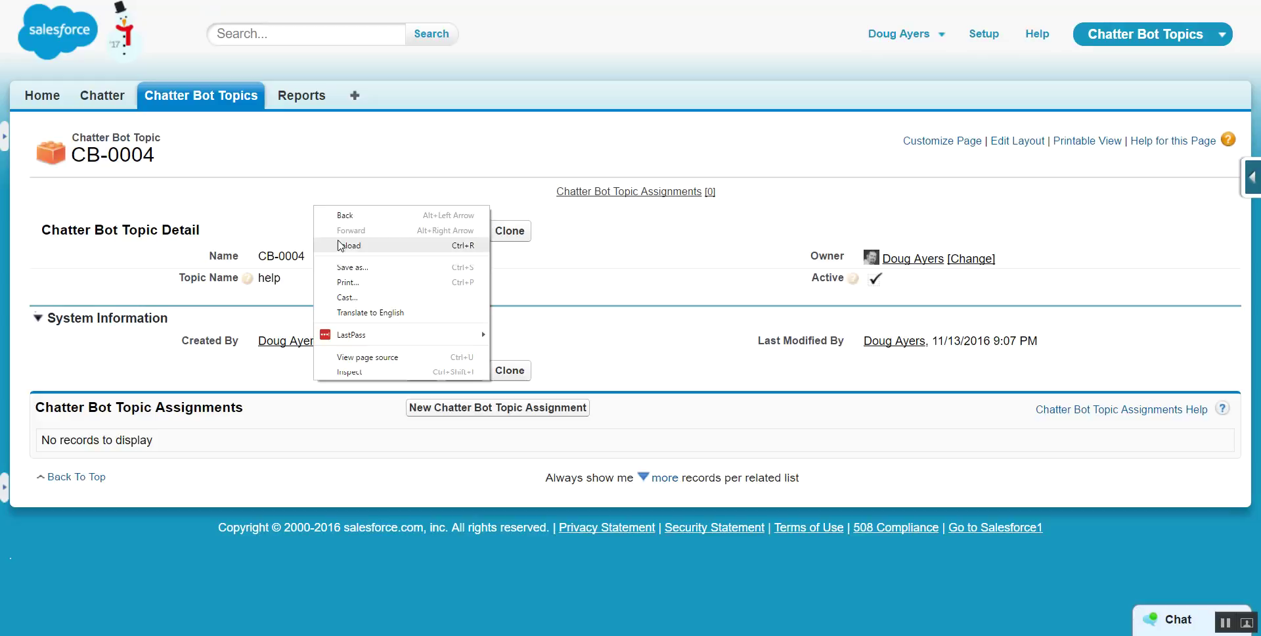
{"action": "left_click", "coordinate": [230, 438]}
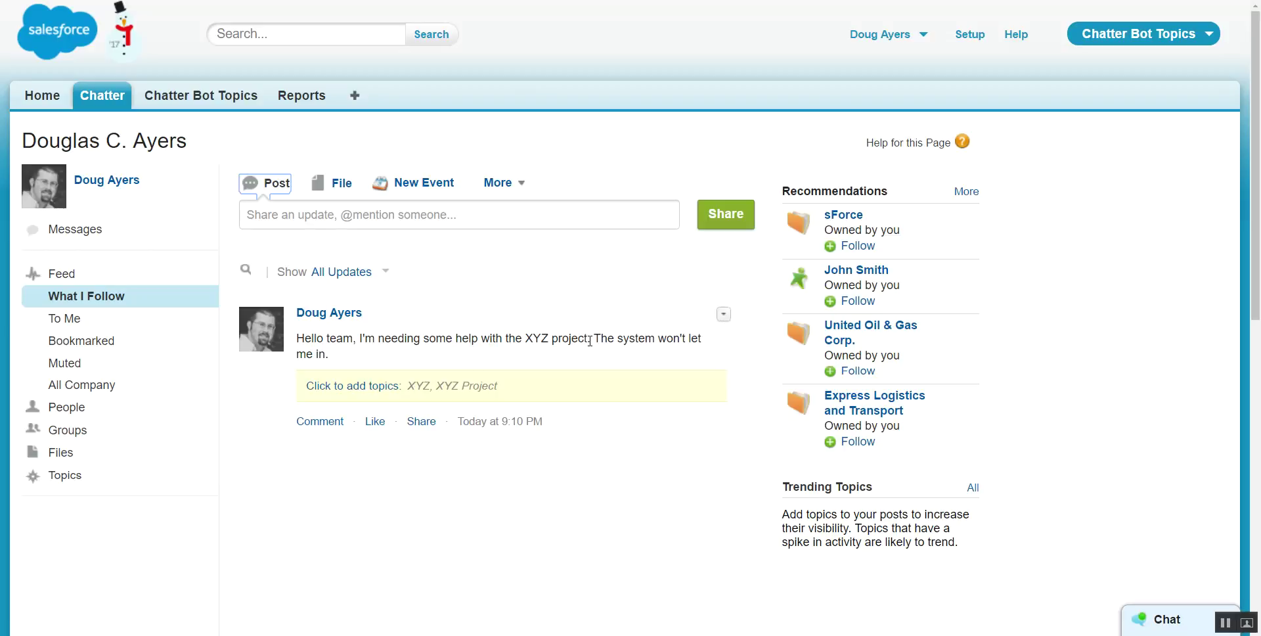
Step: Assign the Help topic to the XYZ project post in the Chatter feed
{"action": "left_click", "coordinate": [723, 314]}
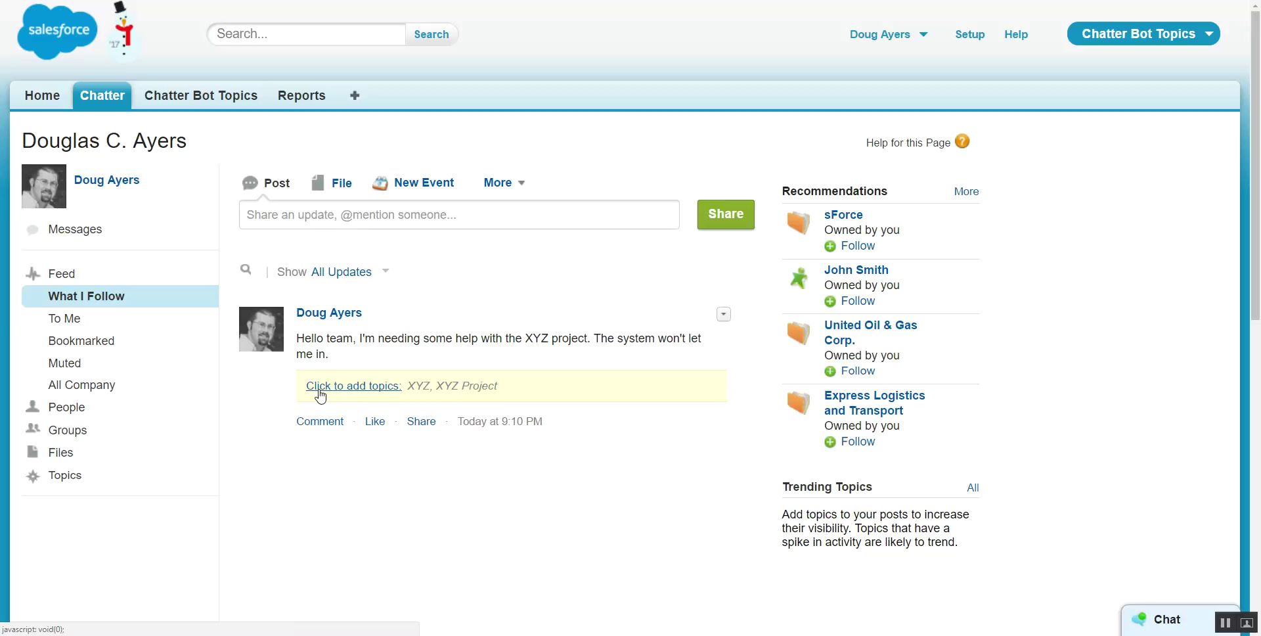
{"action": "left_click", "coordinate": [344, 395]}
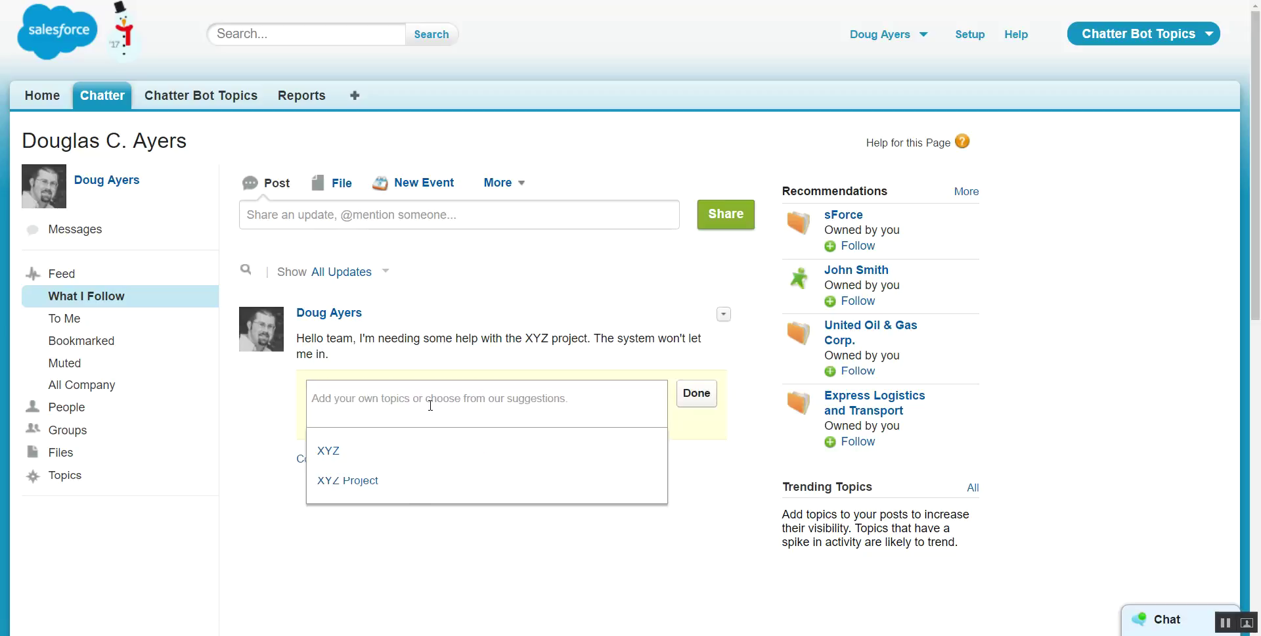
{"action": "type", "text": "help"}
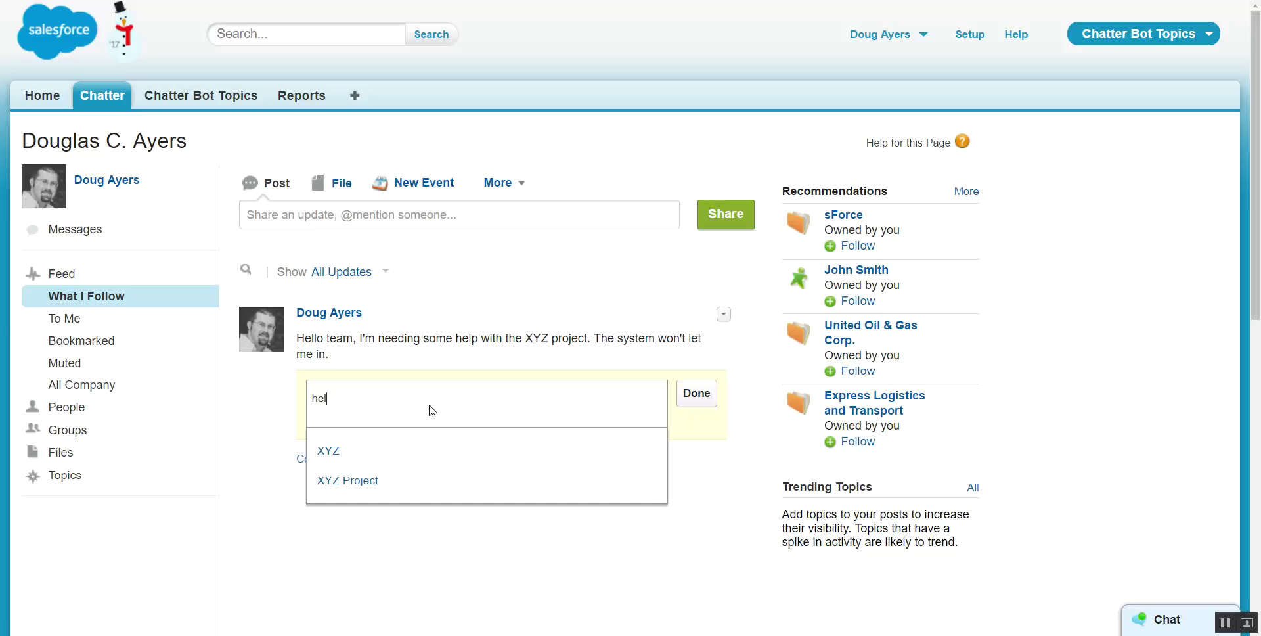
{"action": "left_click", "coordinate": [416, 449]}
{"action": "left_click", "coordinate": [693, 398]}
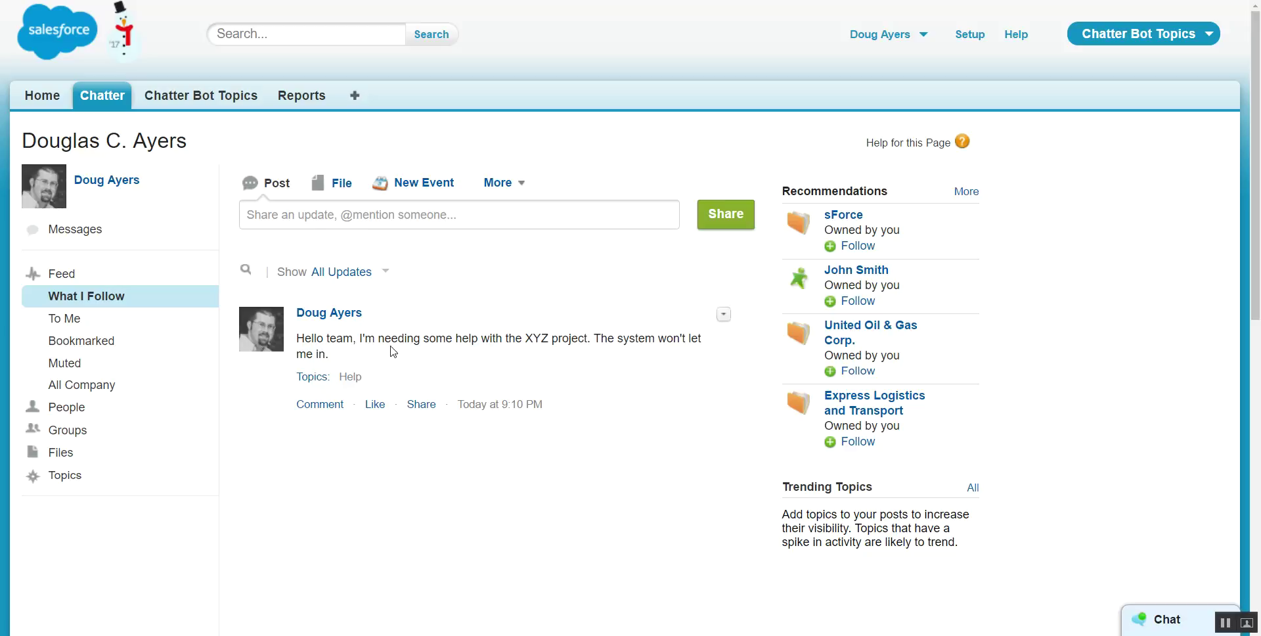
Step: Return to the help Chatter Bot Topic record and reload it to check its topic assignments
{"action": "key", "text": "alt+Left"}
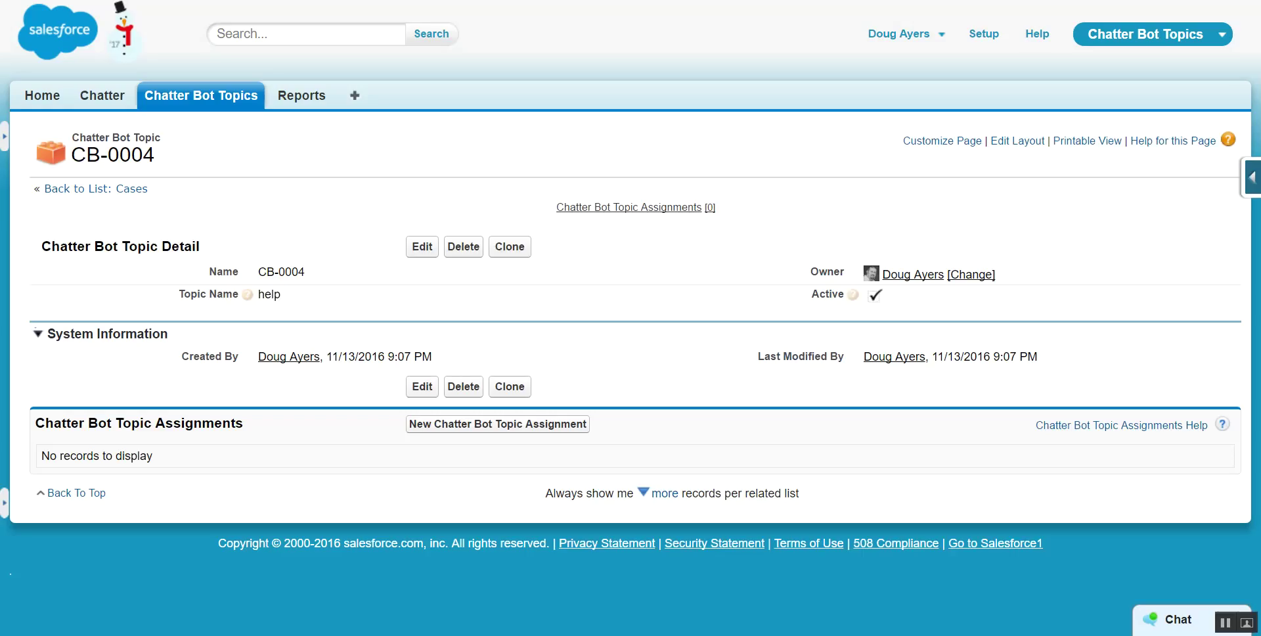
{"action": "right_click", "coordinate": [298, 229]}
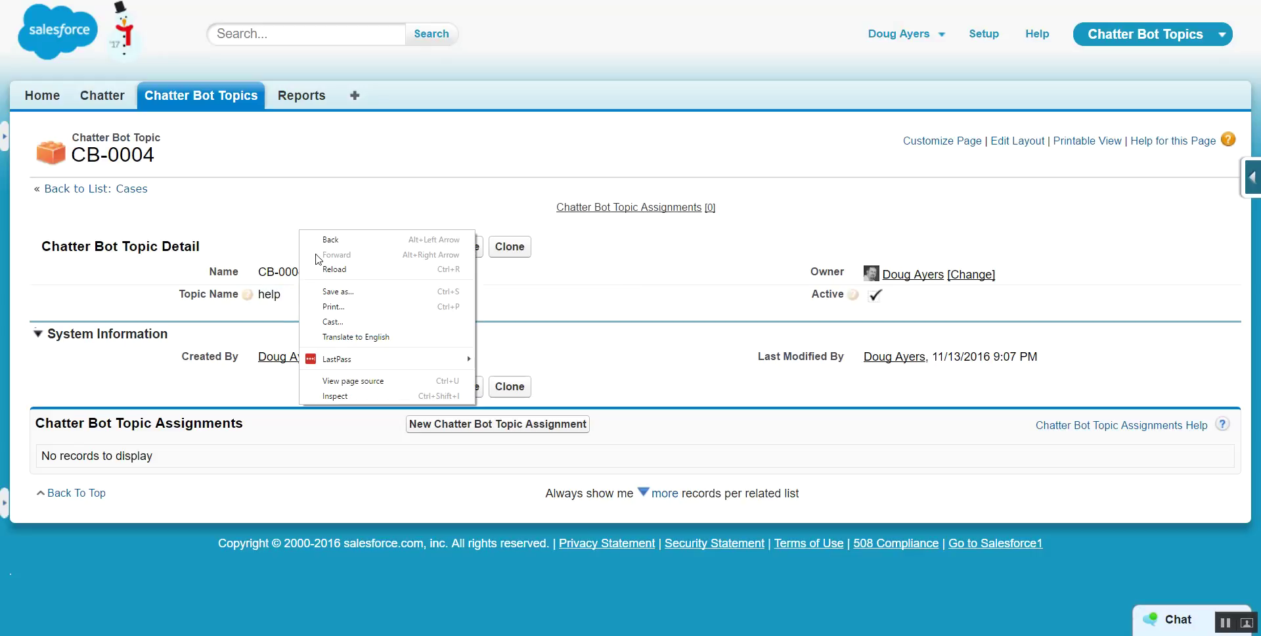
{"action": "left_click", "coordinate": [324, 263]}
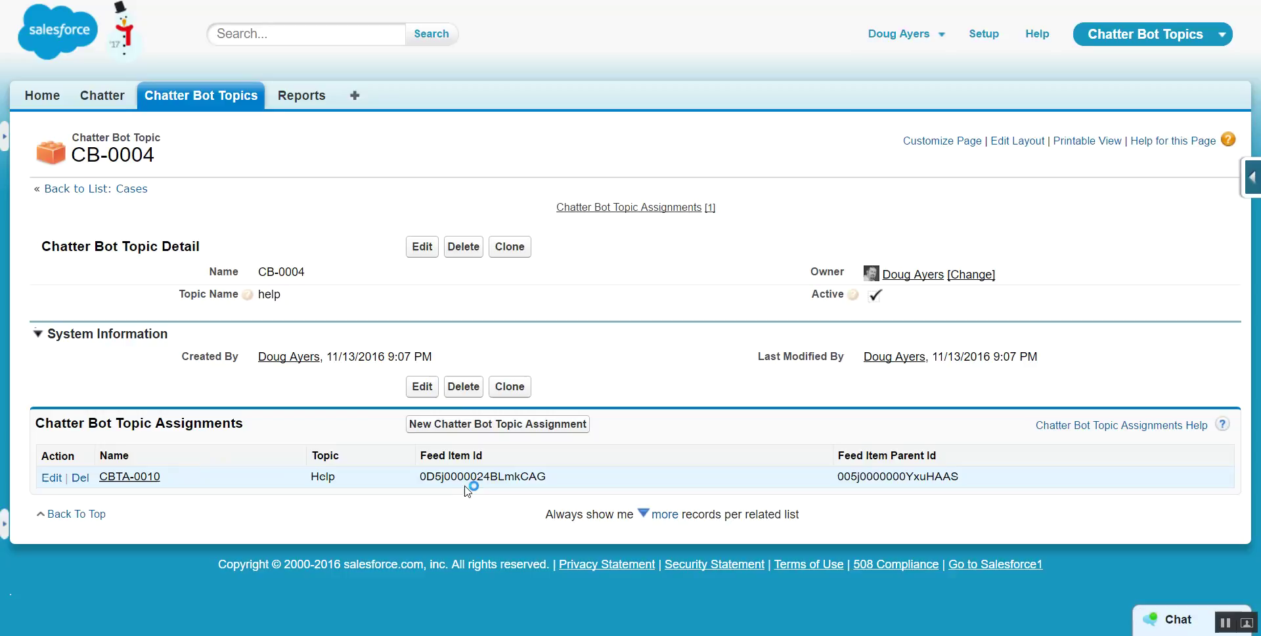
Step: Examine the Feed Item Id and Feed Item Parent Id of the Help assignment in the topic's related list
{"action": "left_click_drag", "start_coordinate": [426, 479], "coordinate": [551, 477]}
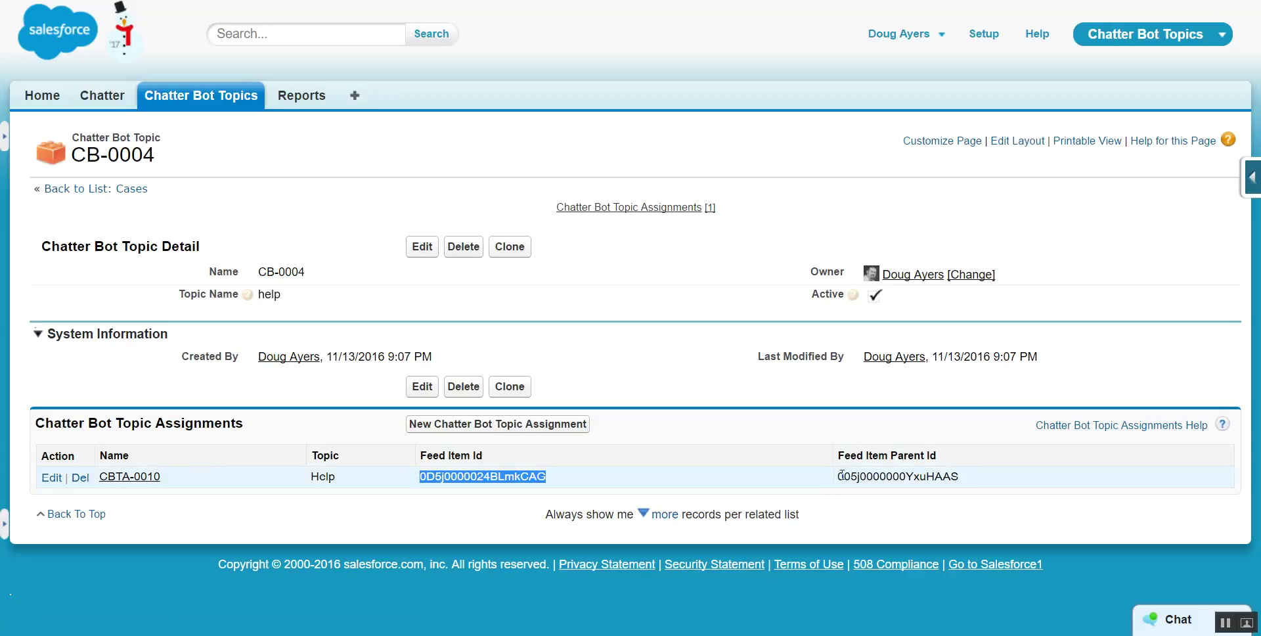
{"action": "left_click_drag", "start_coordinate": [839, 477], "coordinate": [963, 479]}
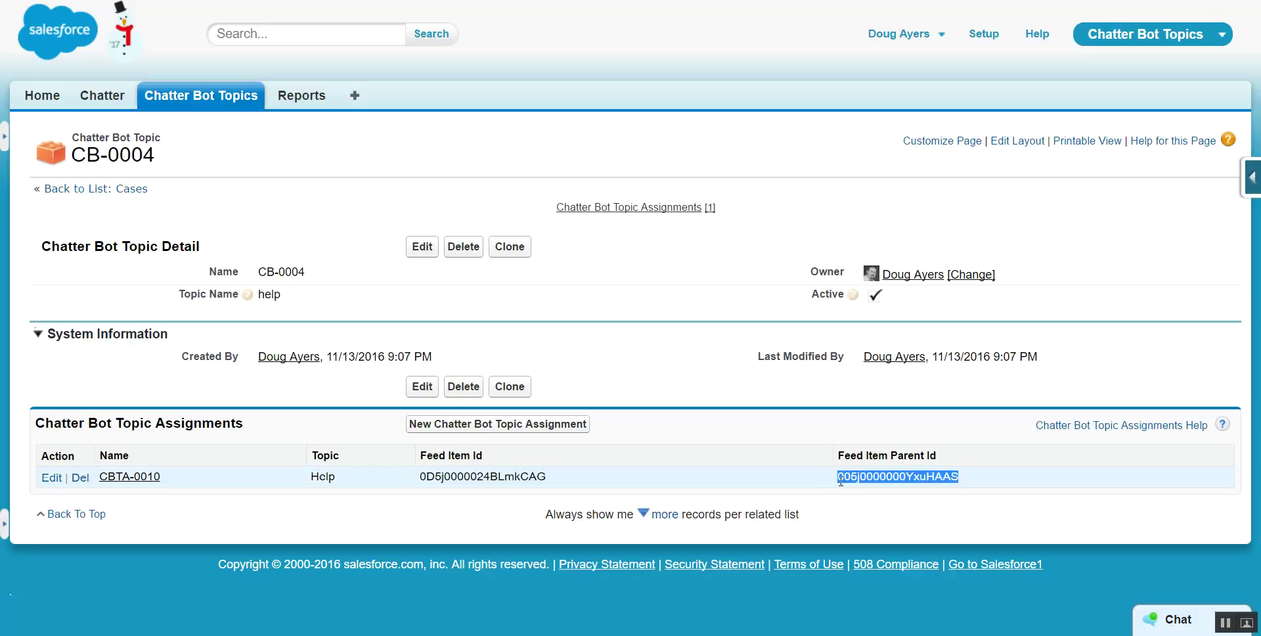
{"action": "left_click_drag", "start_coordinate": [841, 480], "coordinate": [863, 477]}
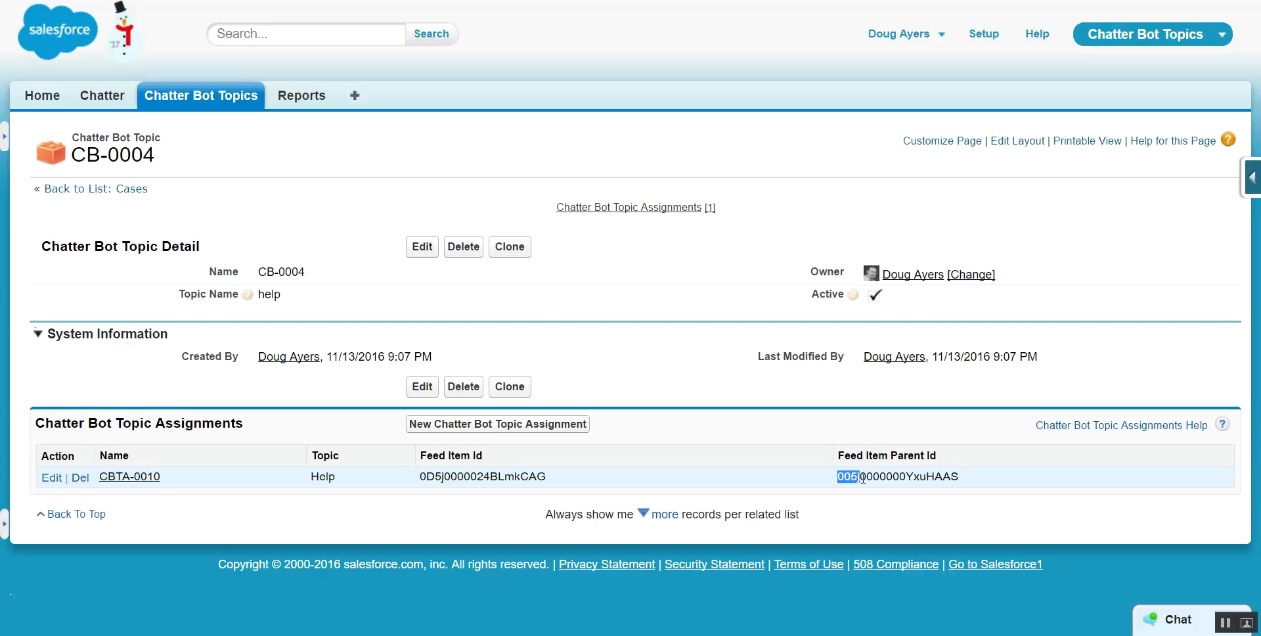
{"action": "left_click", "coordinate": [912, 479]}
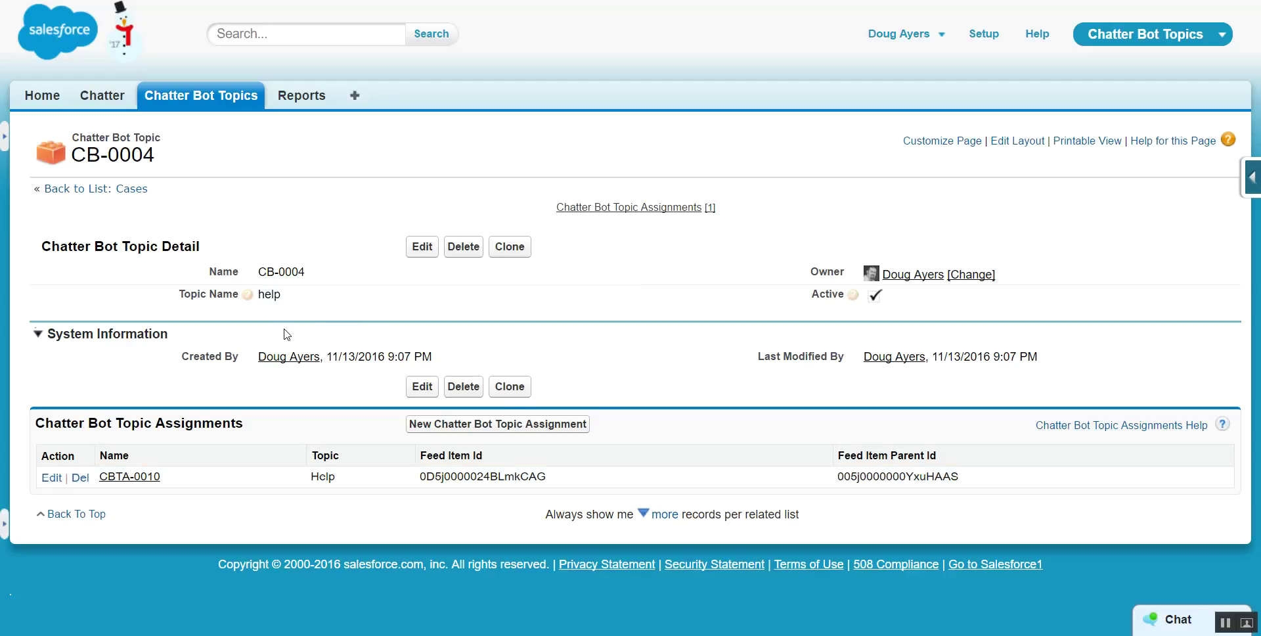
{"action": "left_click_drag", "start_coordinate": [840, 474], "coordinate": [951, 477]}
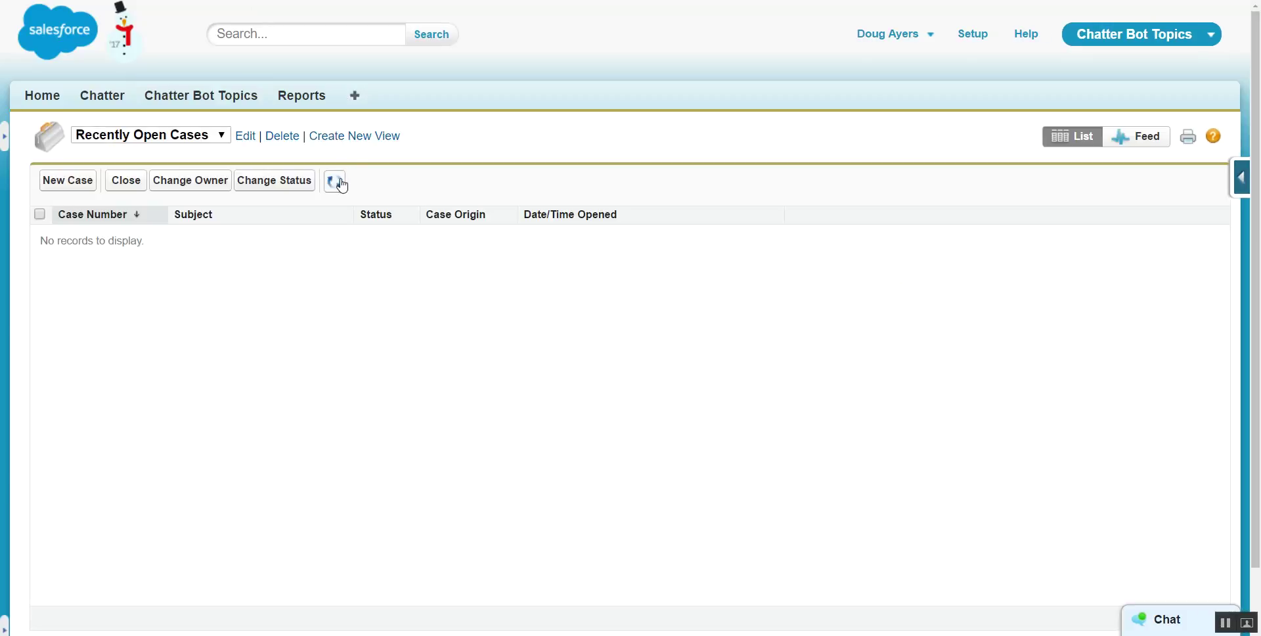
Step: Refresh the Recently Open Cases list and open the case with the subject "Support Request from Chatter"
{"action": "left_click", "coordinate": [336, 182]}
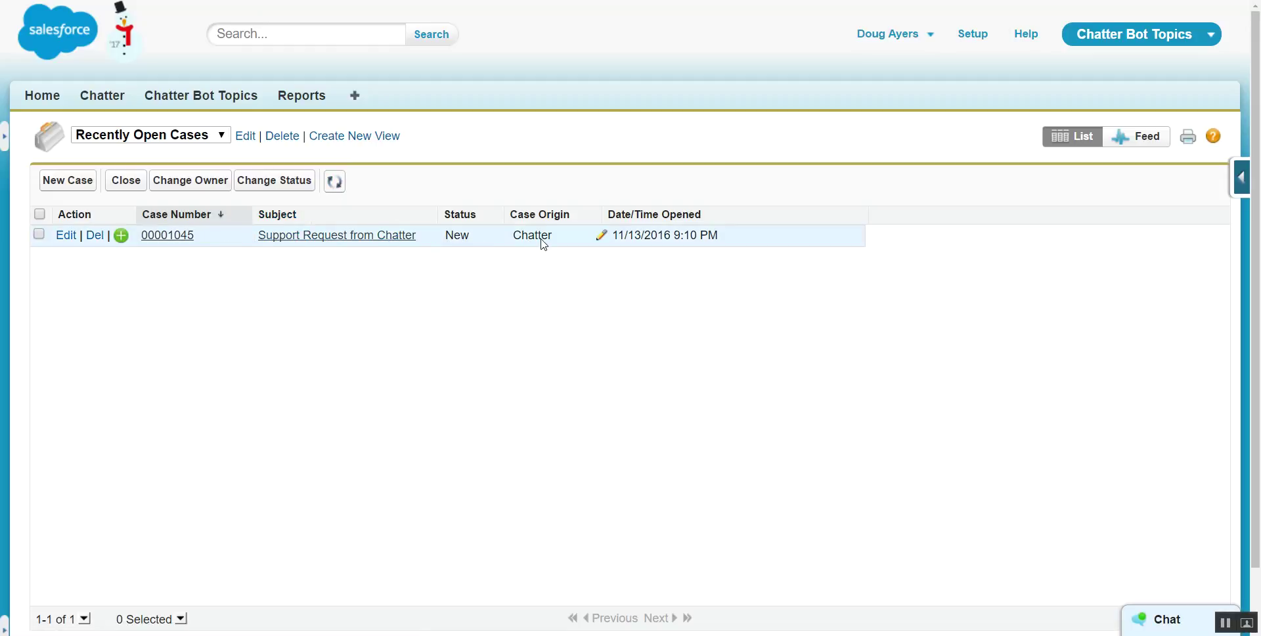
{"action": "left_click", "coordinate": [163, 237]}
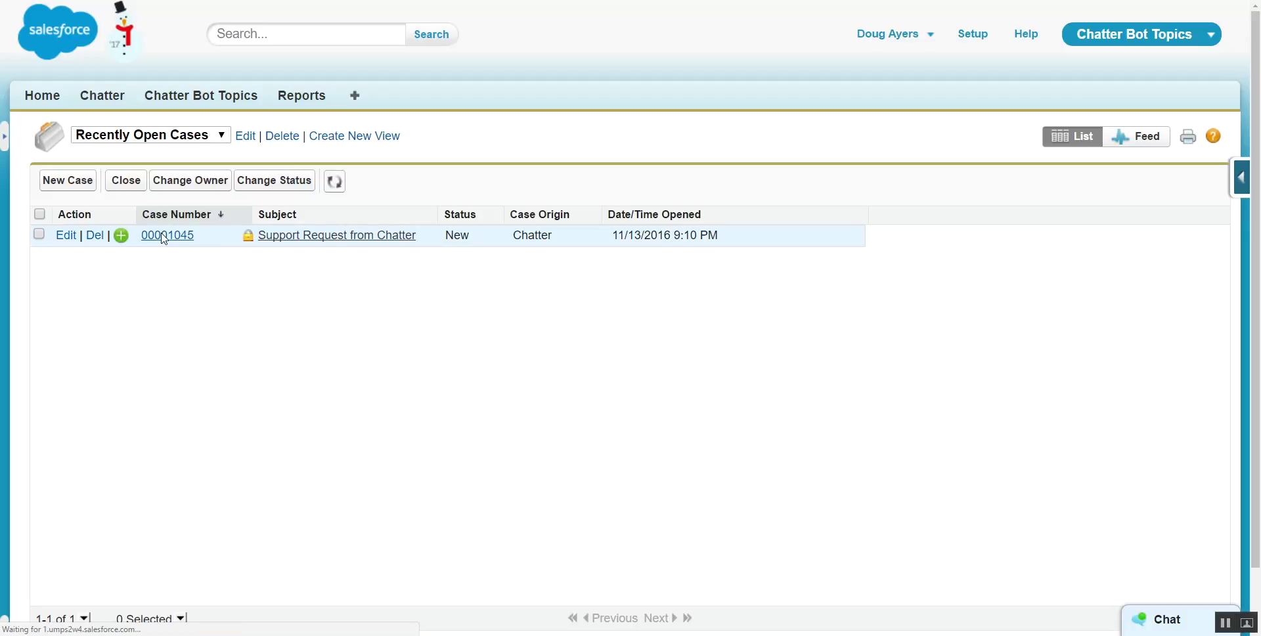